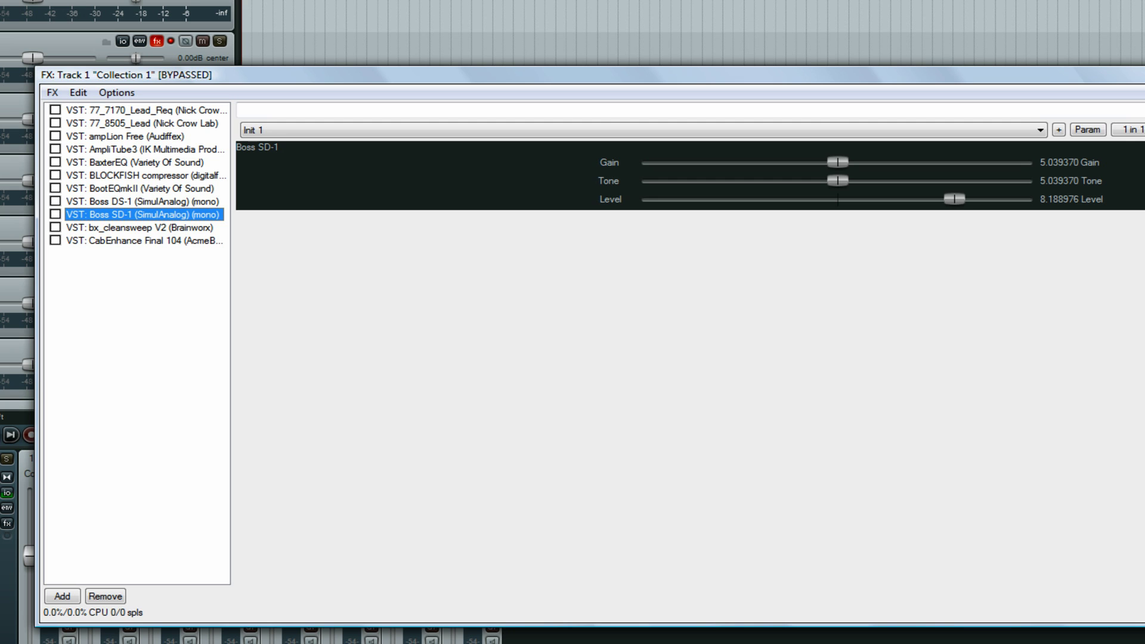
# View the bx_cleansweep V2 and CabEnhance plug-ins in the Collection 1 effects chain.
pyautogui.click(139, 228)
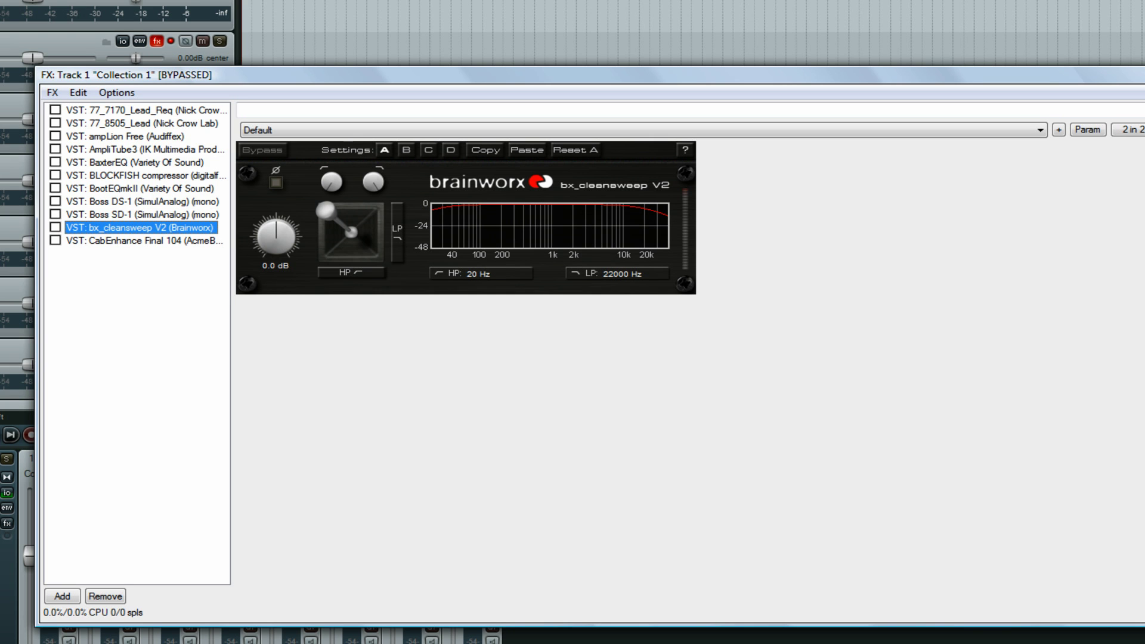
pyautogui.click(146, 241)
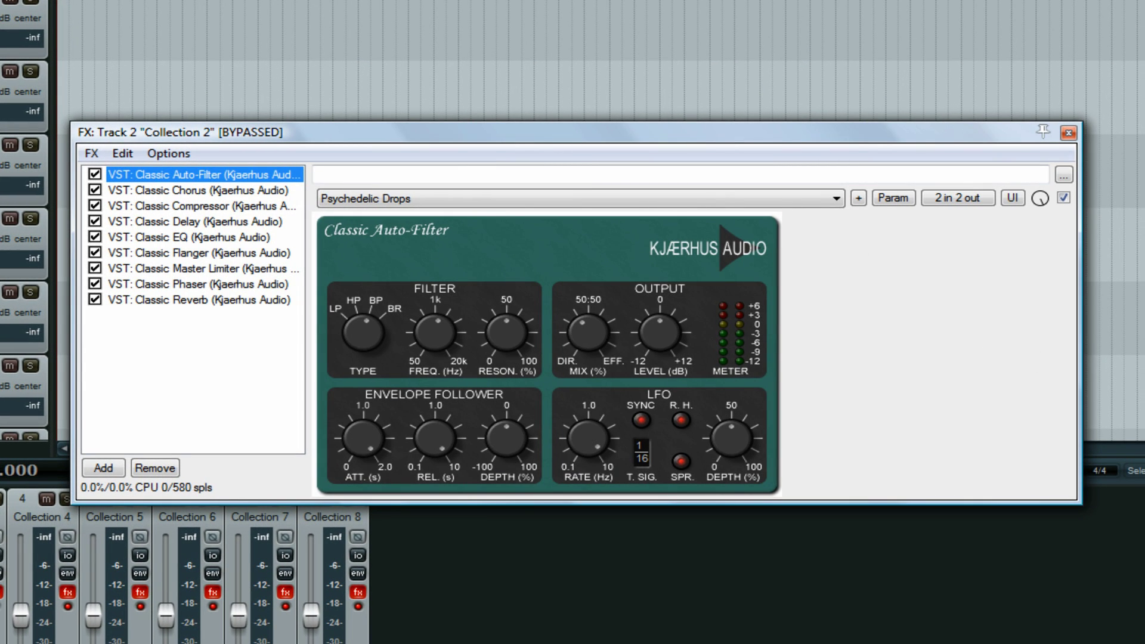
# Examine each Kjaerhus Audio plug-in in the Collection 2 effects chain, from Classic Chorus through Classic Reverb, and close the chain.
pyautogui.click(198, 190)
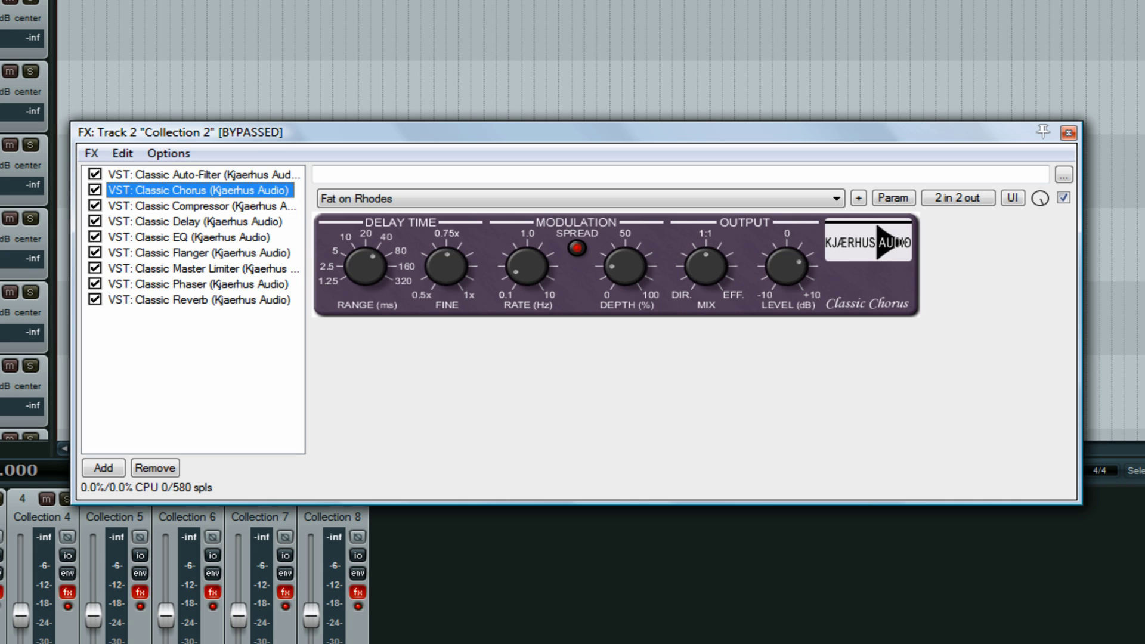
pyautogui.click(202, 206)
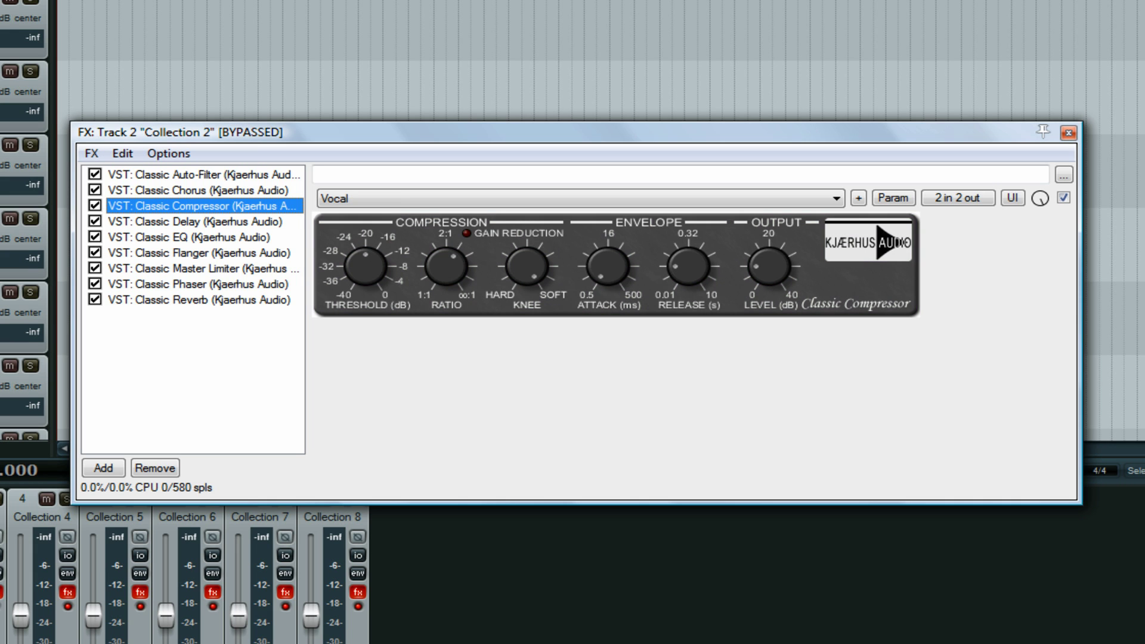
pyautogui.click(195, 222)
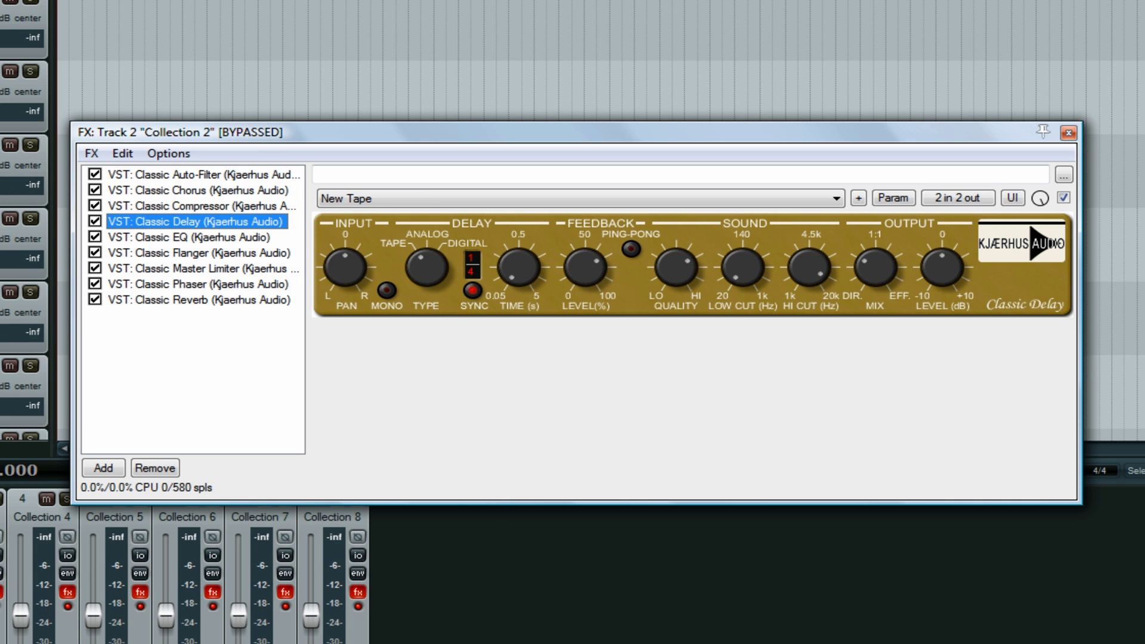
pyautogui.click(189, 237)
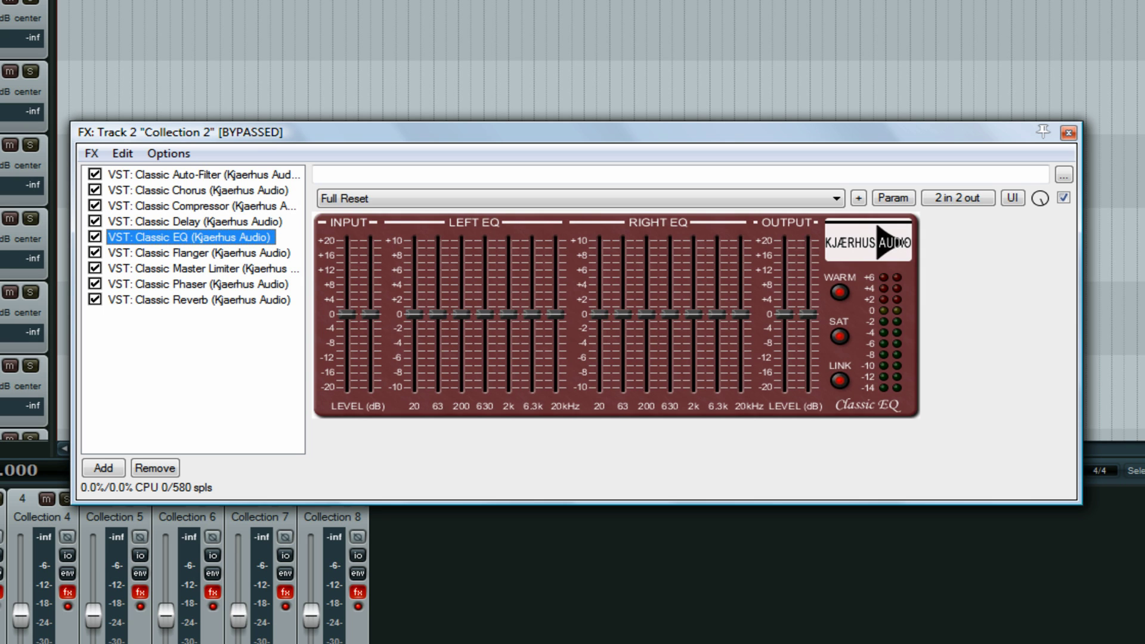
pyautogui.click(198, 252)
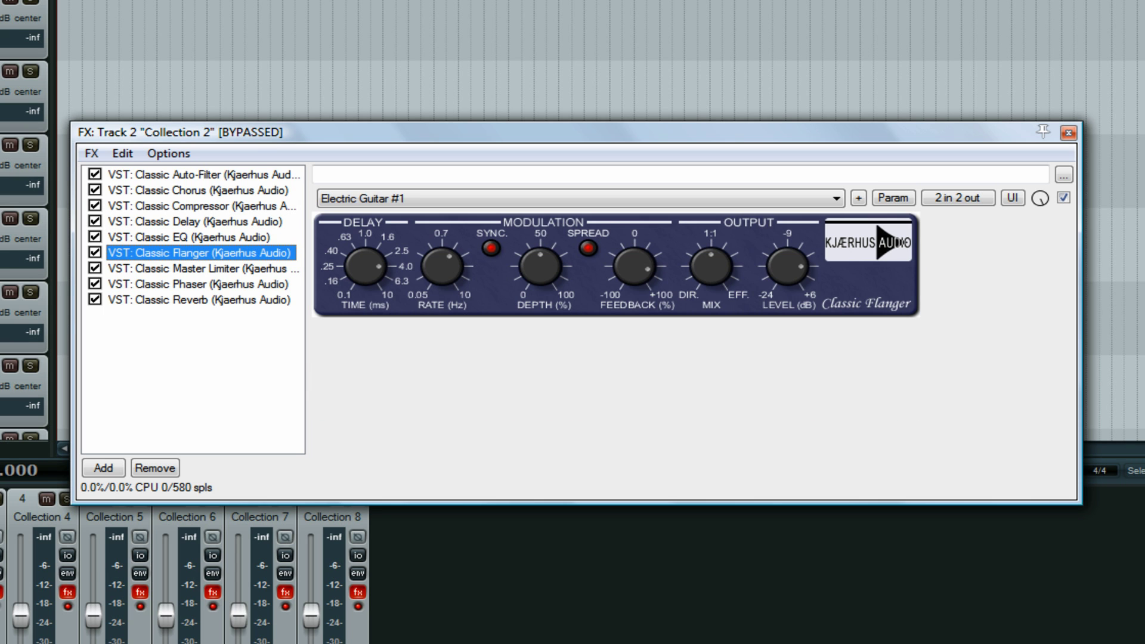
pyautogui.click(203, 268)
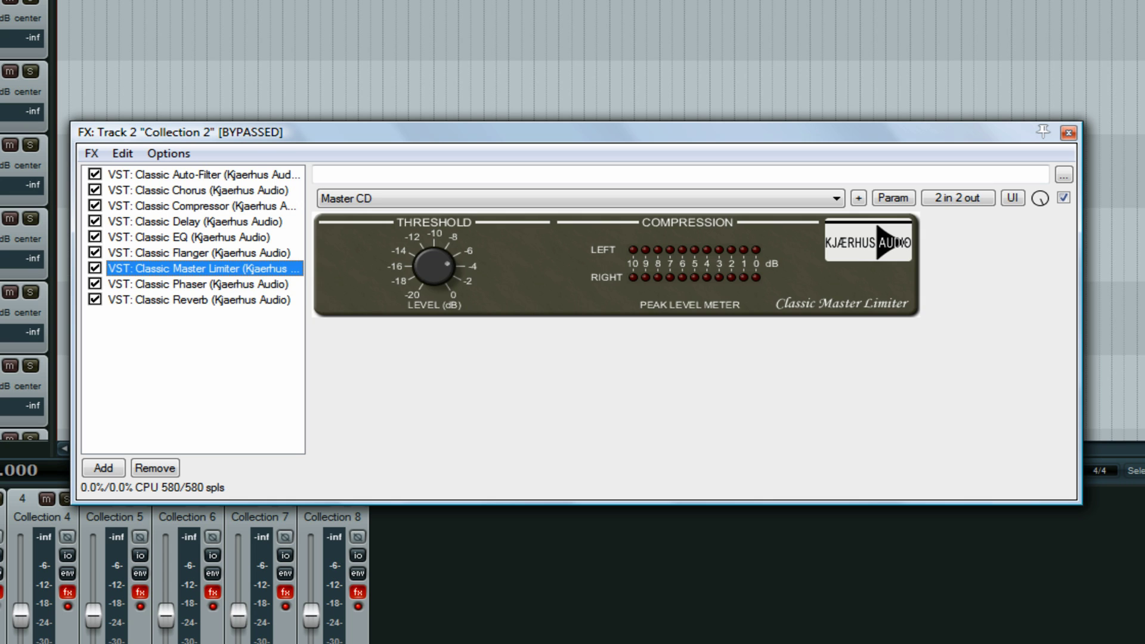
pyautogui.click(198, 284)
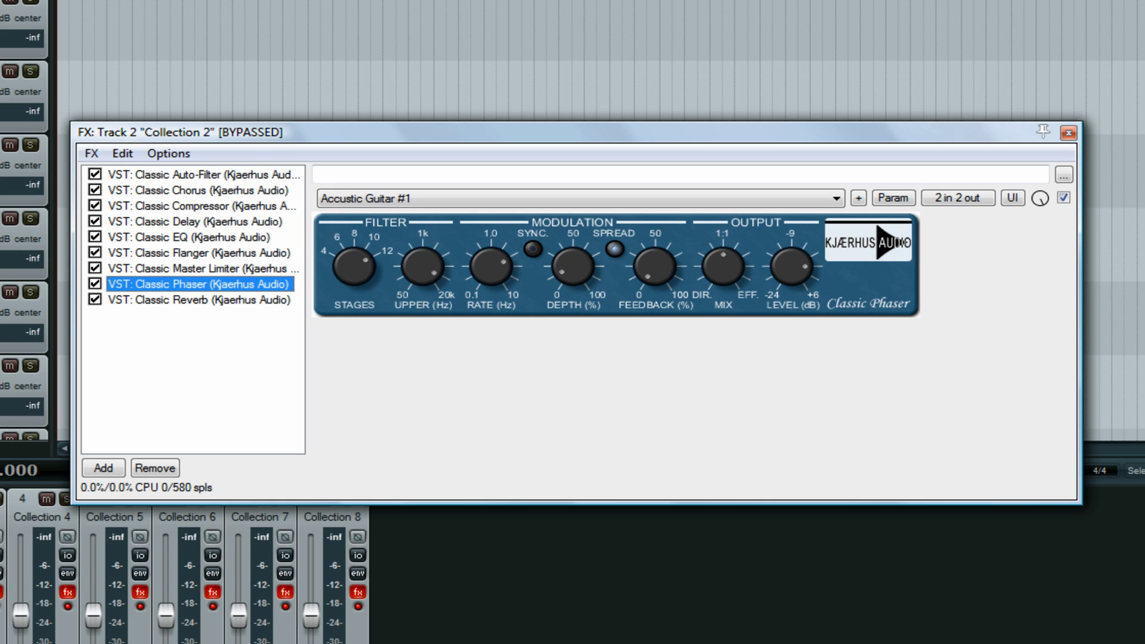
pyautogui.click(199, 300)
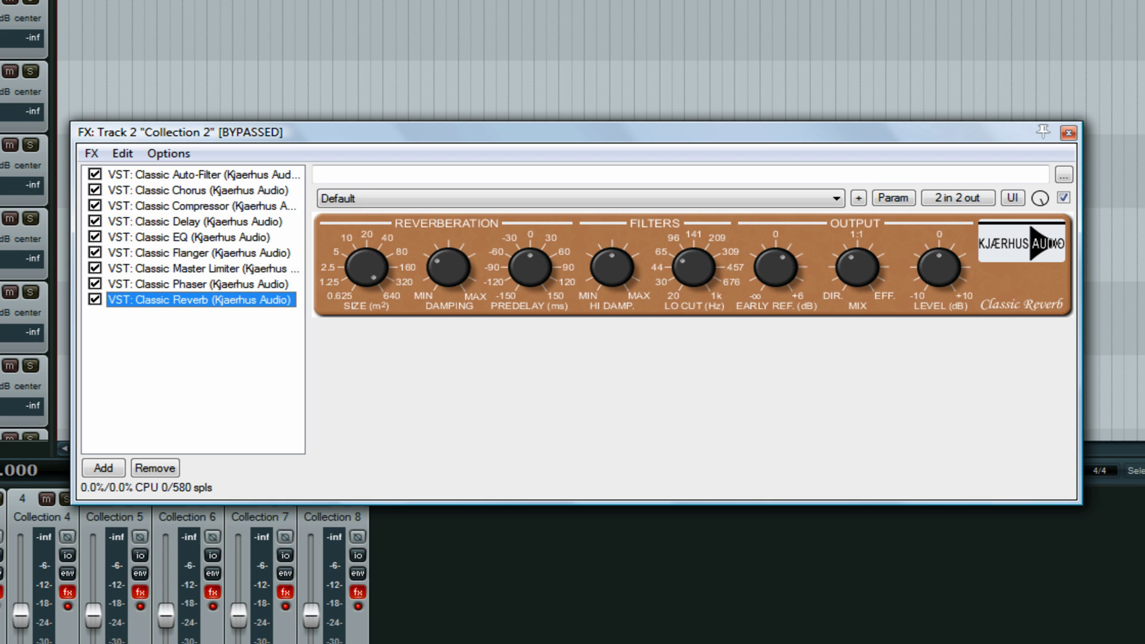
pyautogui.click(1068, 133)
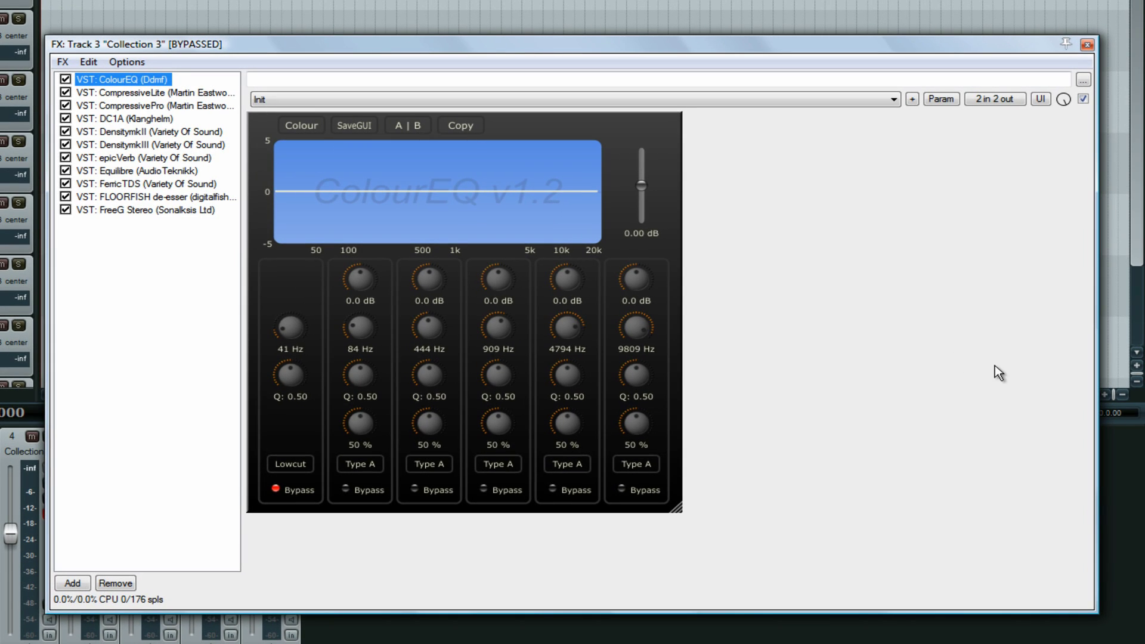
# Examine the Collection 3 compressors one by one: CompressiveLite, CompressivePro, DC1A, DensitymkII and DensitymkIII.
pyautogui.press('Down')
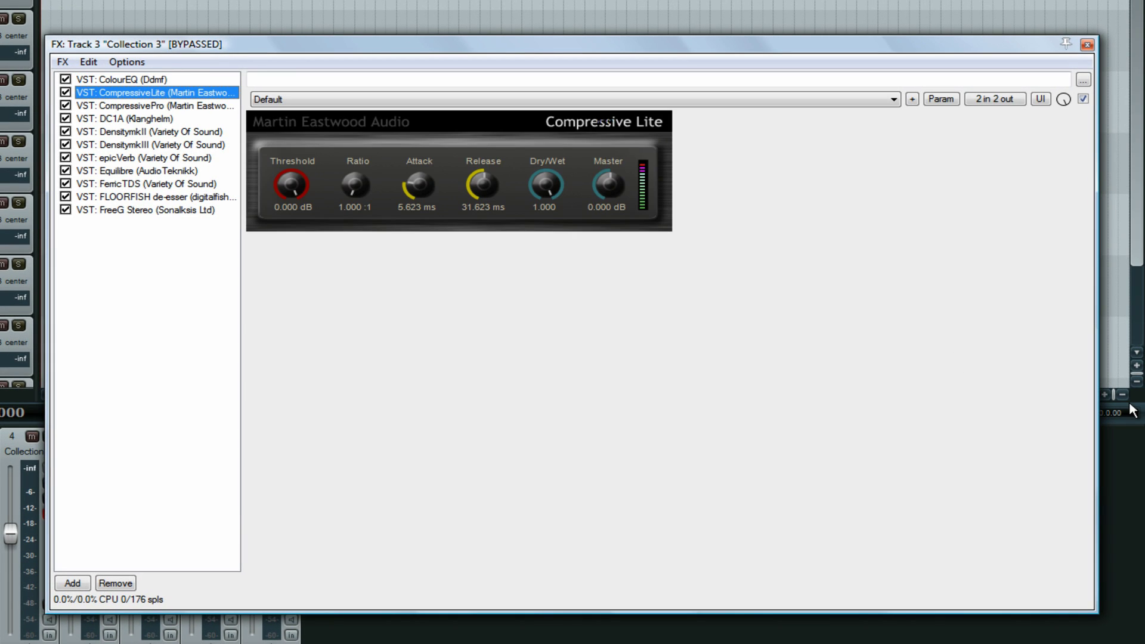
pyautogui.press('Down')
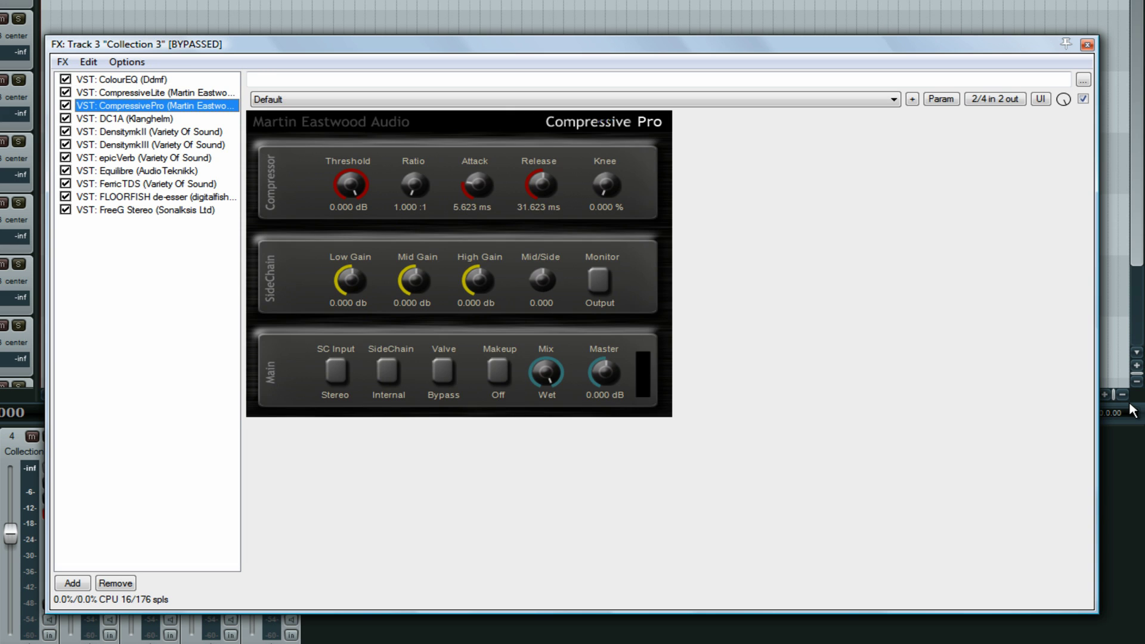
pyautogui.press('Down')
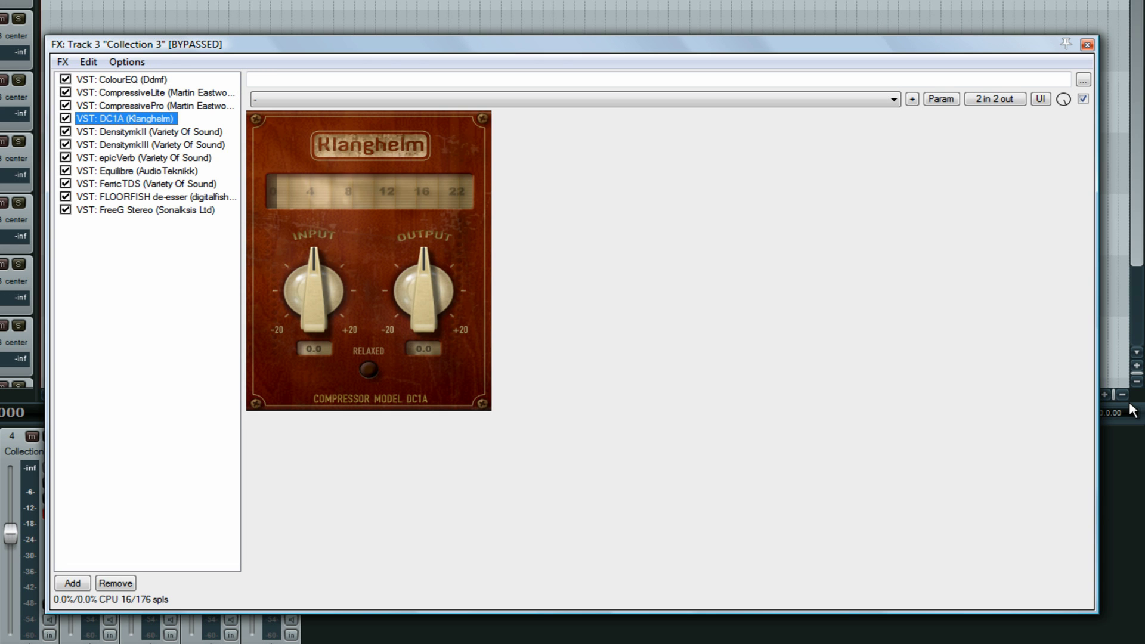
pyautogui.press('Down')
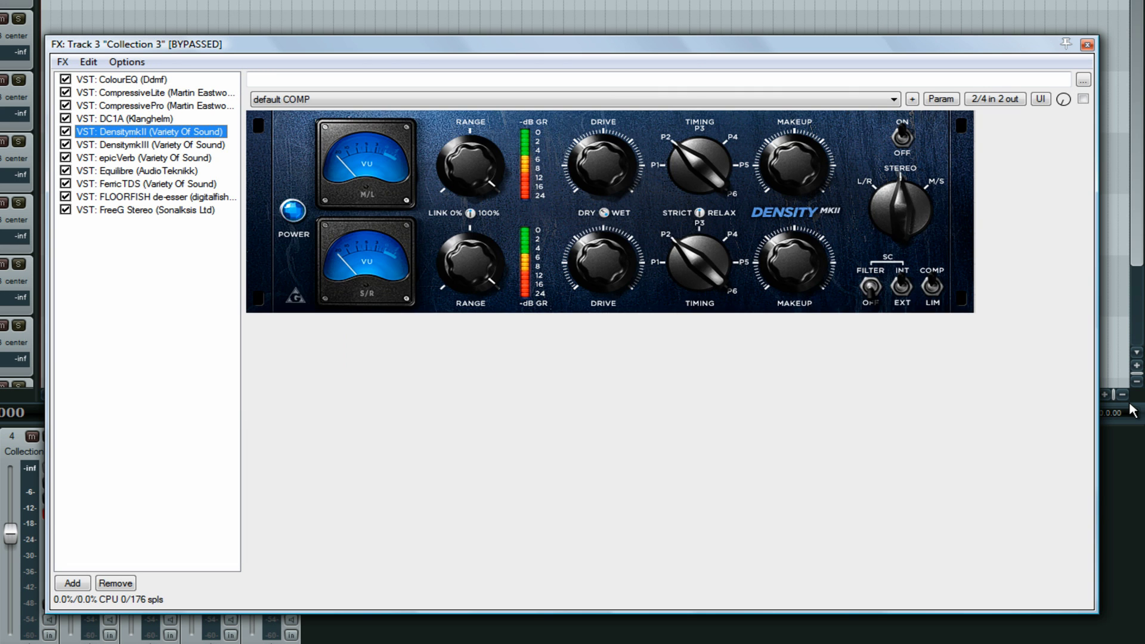
pyautogui.press('Down')
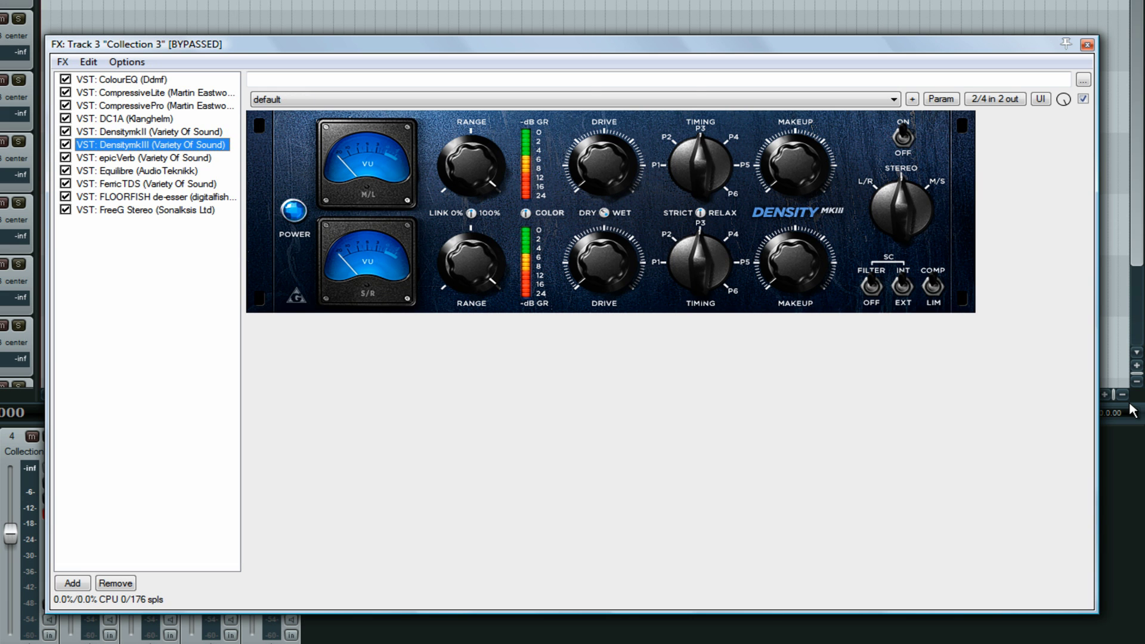
# View epicVerb, Equilibre, FerricTDS, FLOORFISH de-esser and FreeG Stereo in the Collection 3 chain, and close it.
pyautogui.press('Down')
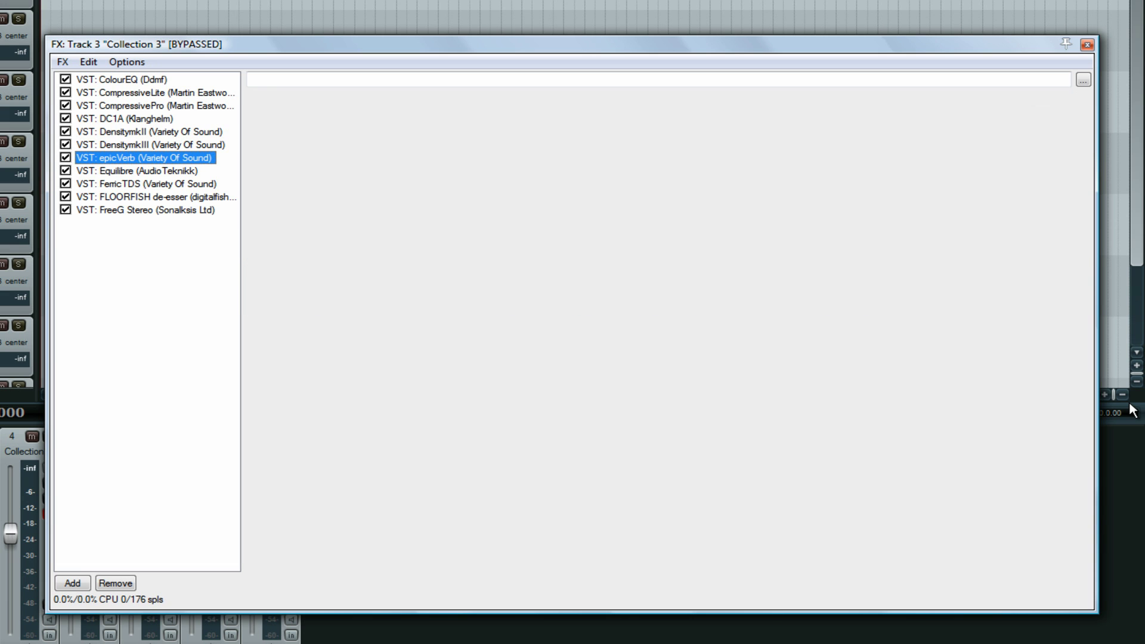
pyautogui.press('Down')
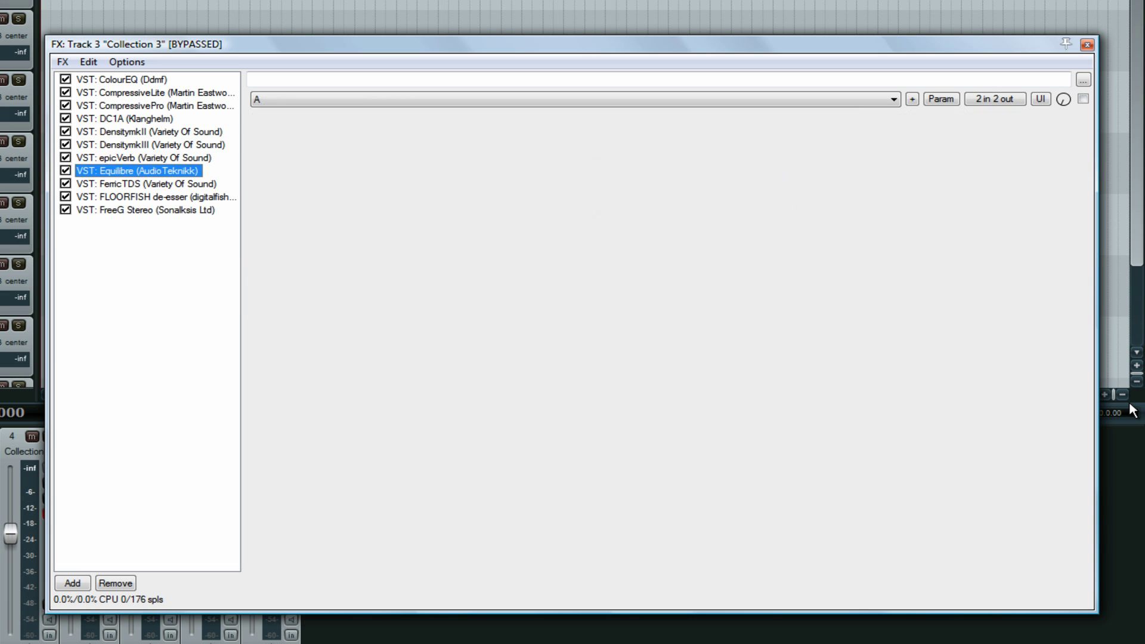
pyautogui.press('Down')
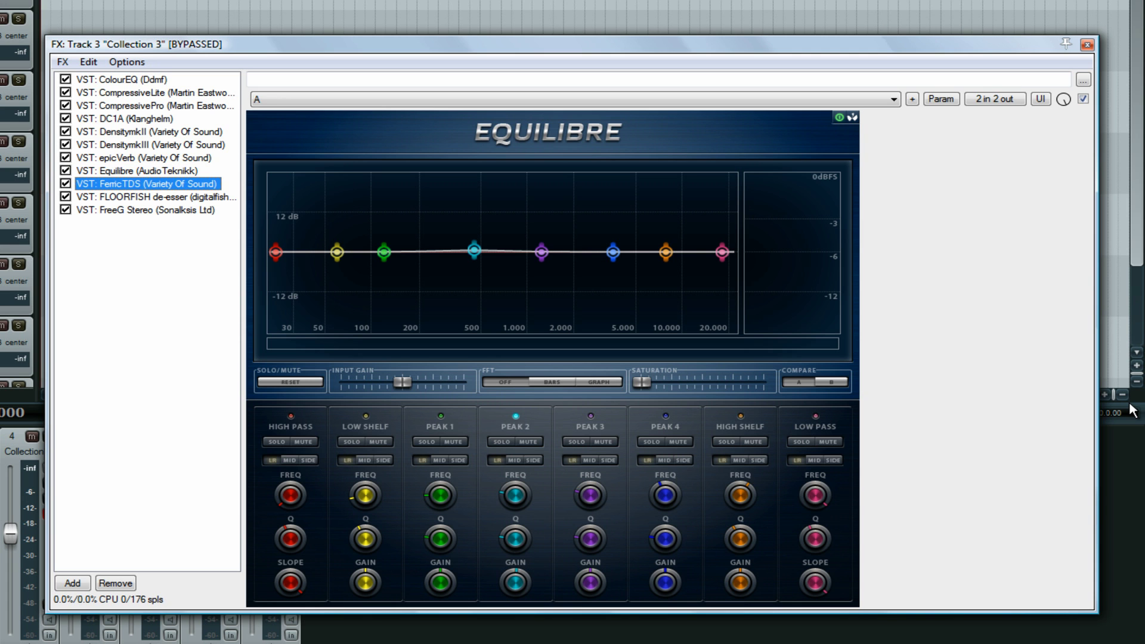
pyautogui.press('Down')
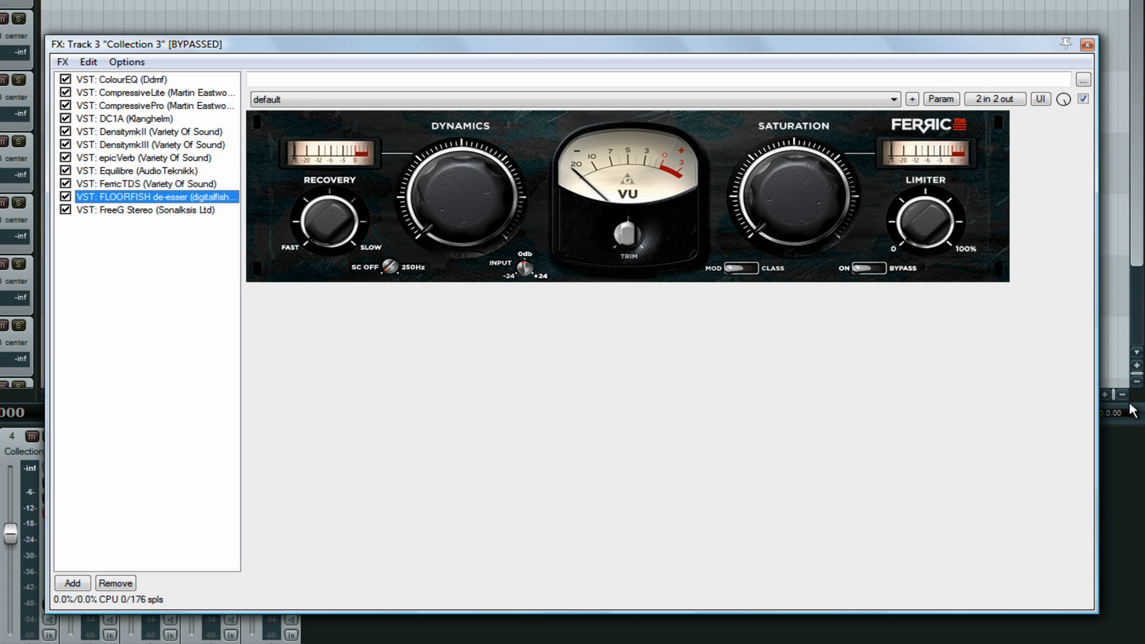
pyautogui.press('Down')
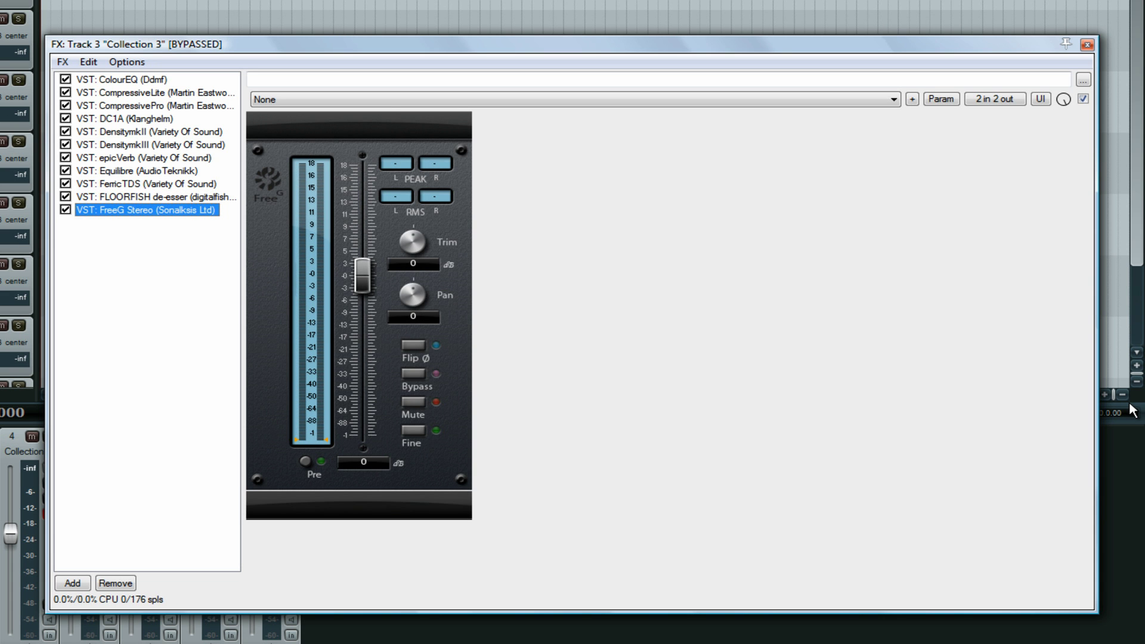
pyautogui.click(1085, 46)
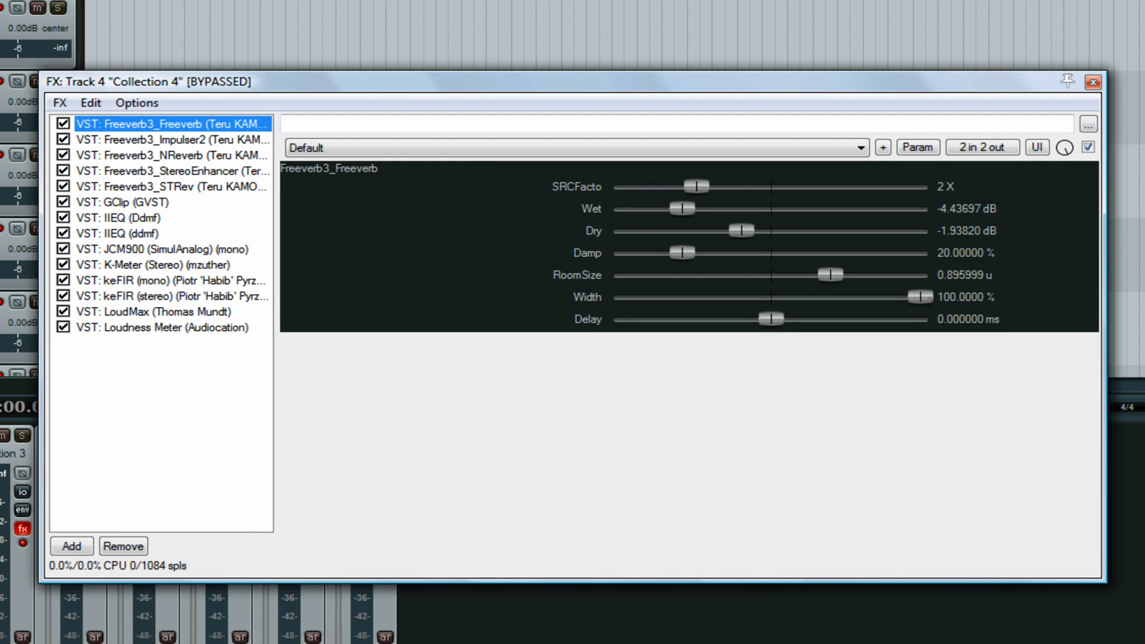
# Examine the Freeverb3 Impulser2, NReverb, StereoEnhancer and STRev plug-ins in the Collection 4 effects chain.
pyautogui.click(172, 139)
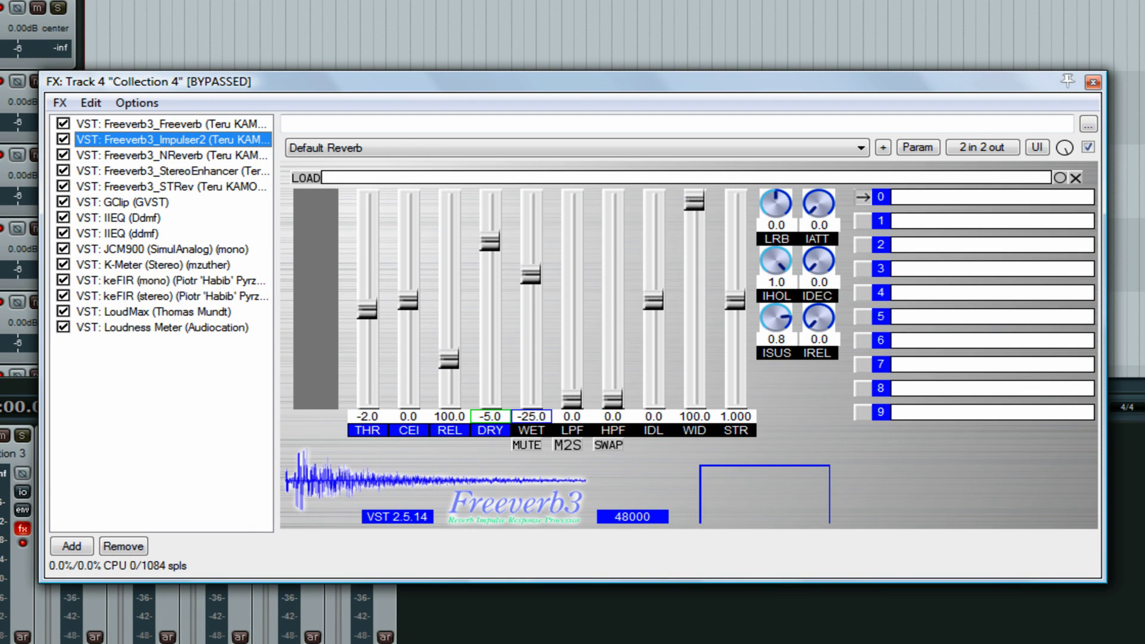
pyautogui.click(172, 155)
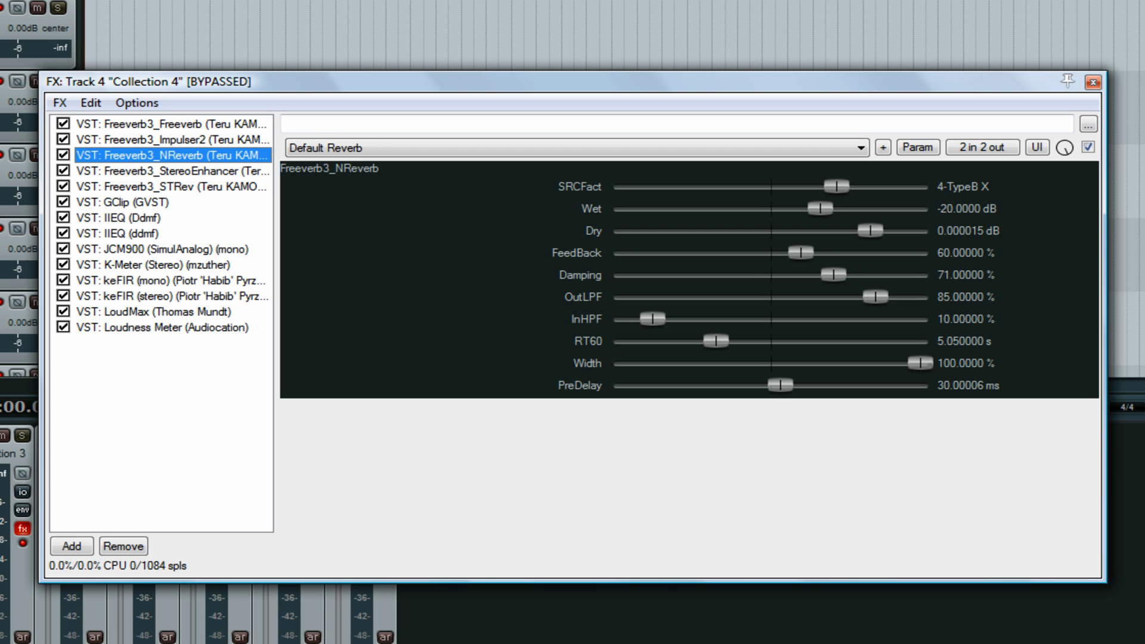
pyautogui.click(173, 170)
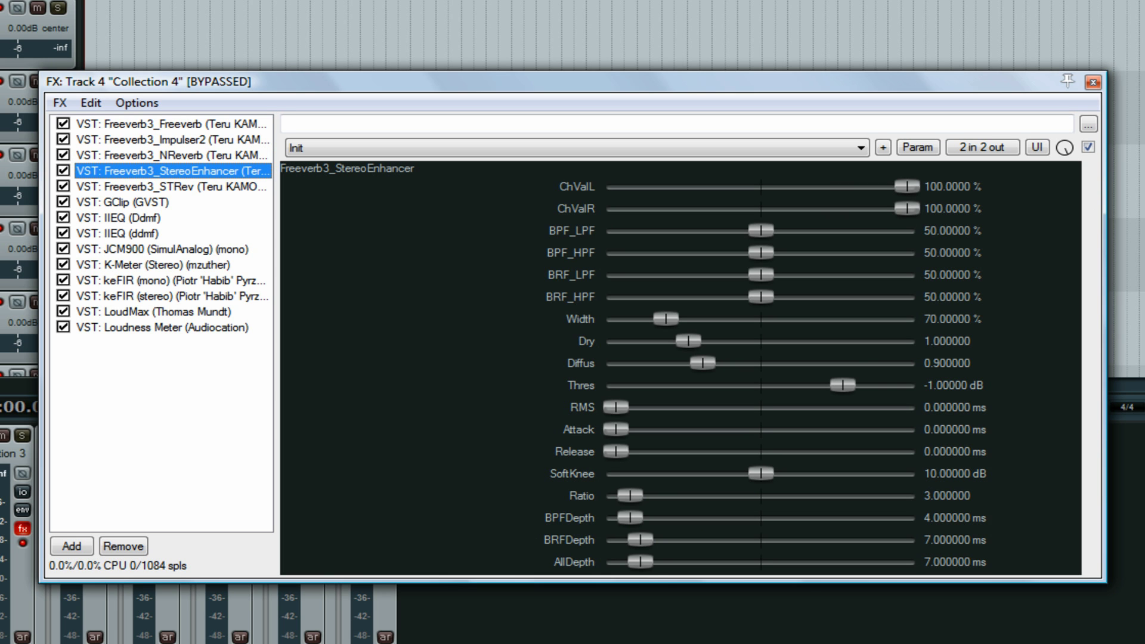
pyautogui.click(173, 186)
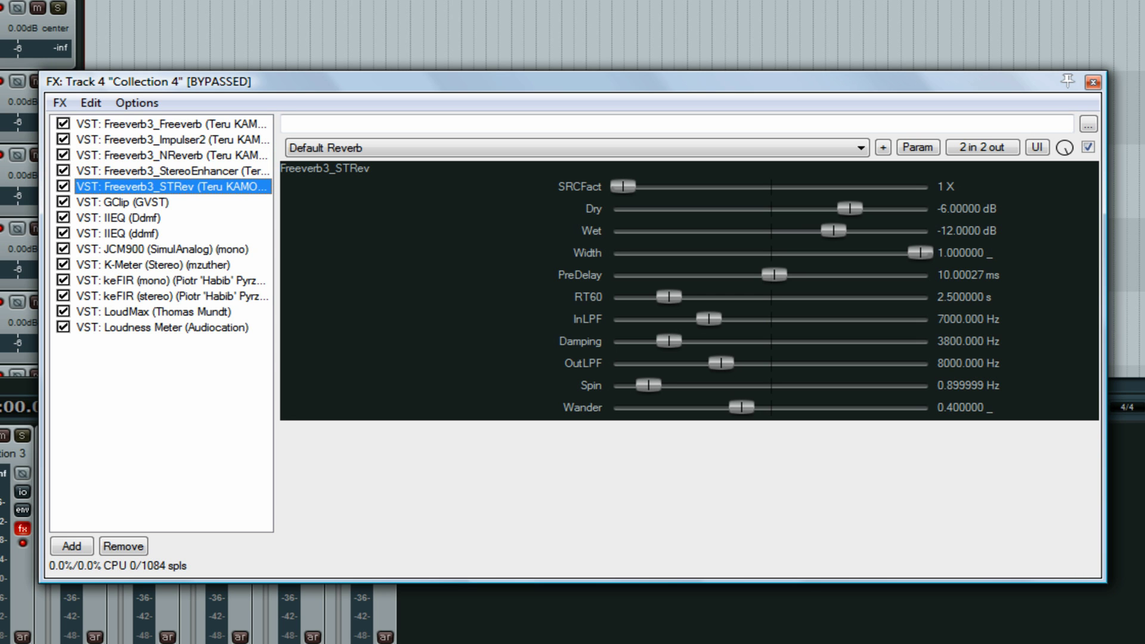
# View the GClip clipper, both IIEQ equalizers and the JCM900 amp simulator in the Collection 4 chain.
pyautogui.click(124, 202)
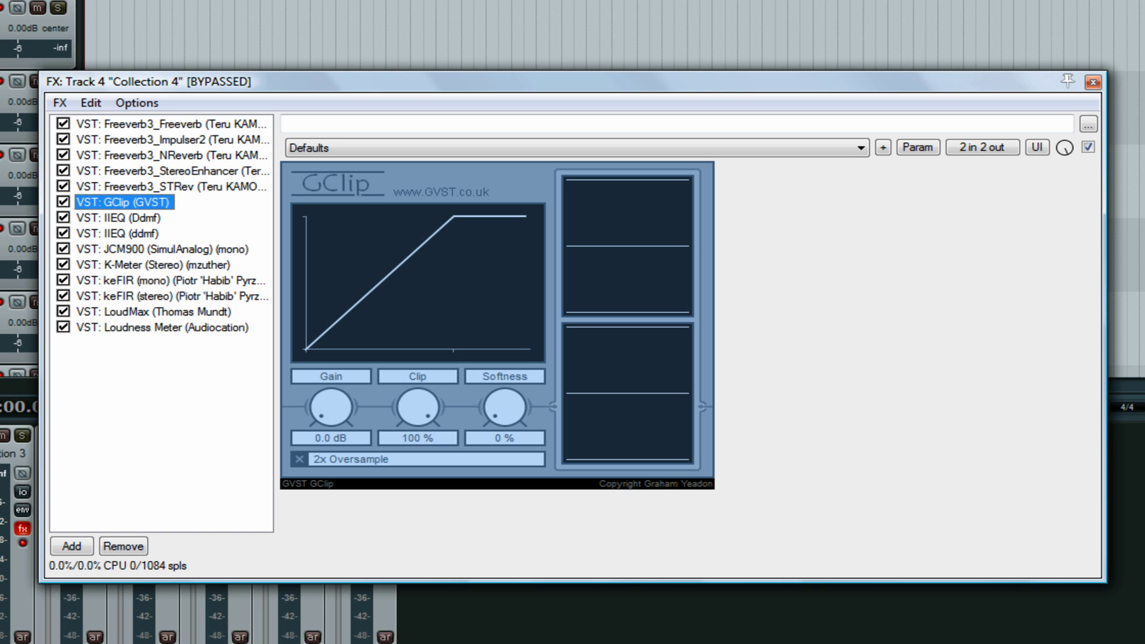
pyautogui.click(119, 218)
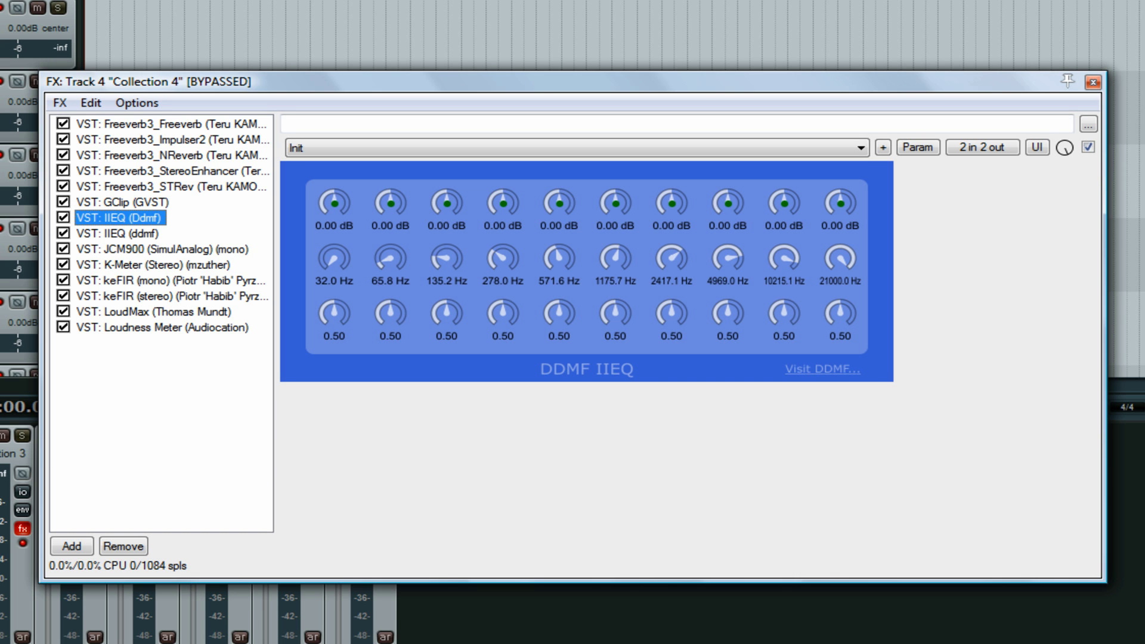
pyautogui.click(117, 233)
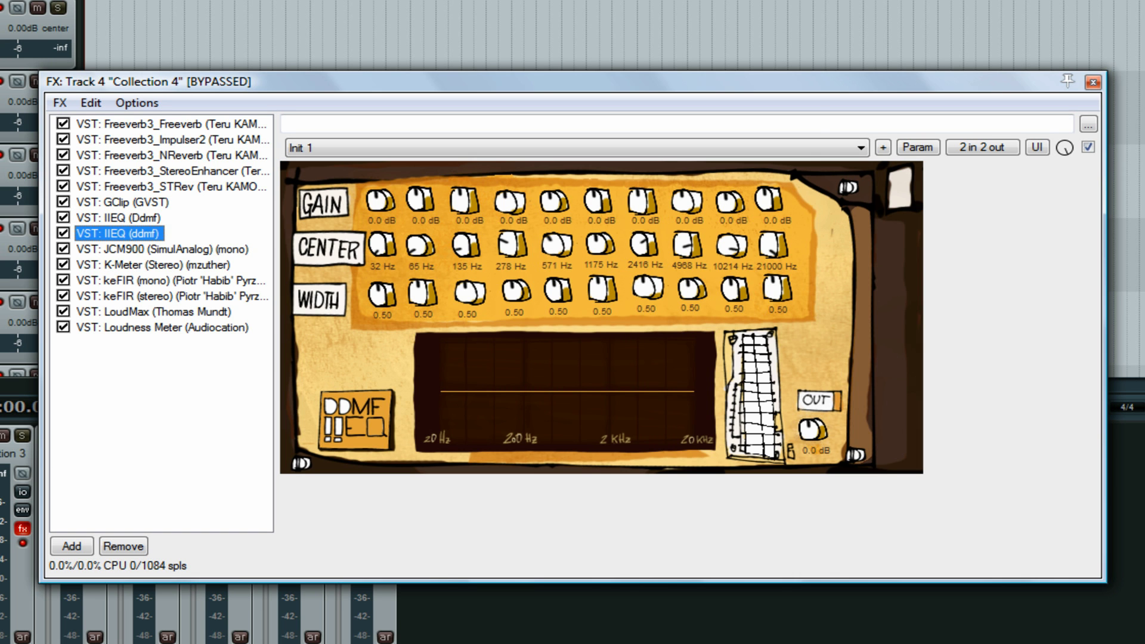
pyautogui.click(162, 249)
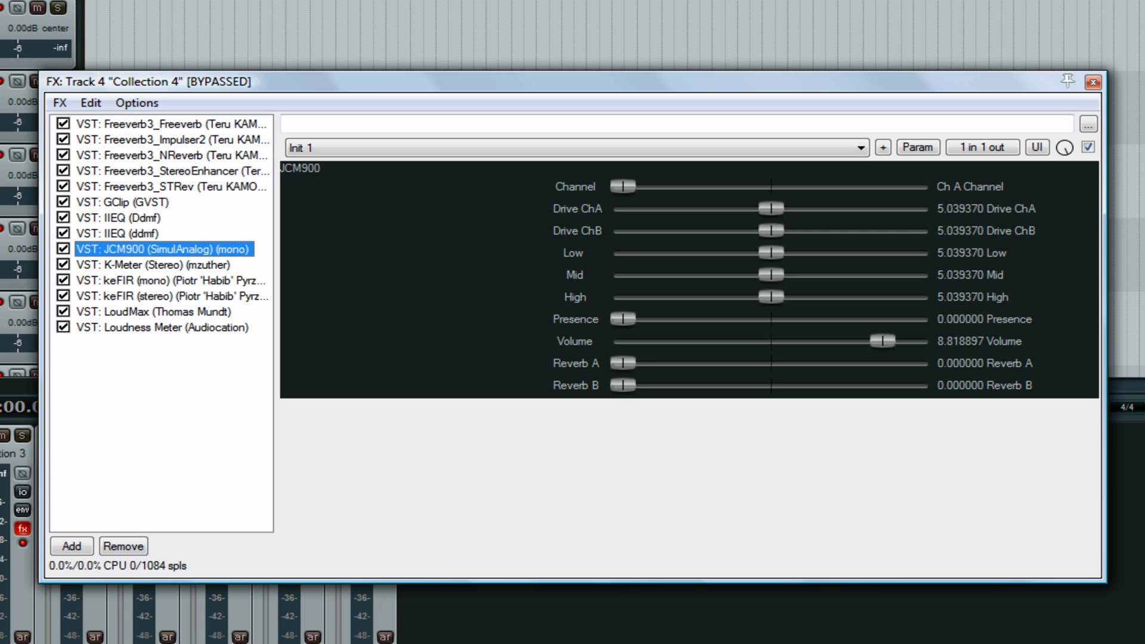
# View the K-Meter, keFIR mono and stereo, LoudMax and Loudness Meter plug-ins in the Collection 4 chain.
pyautogui.click(153, 265)
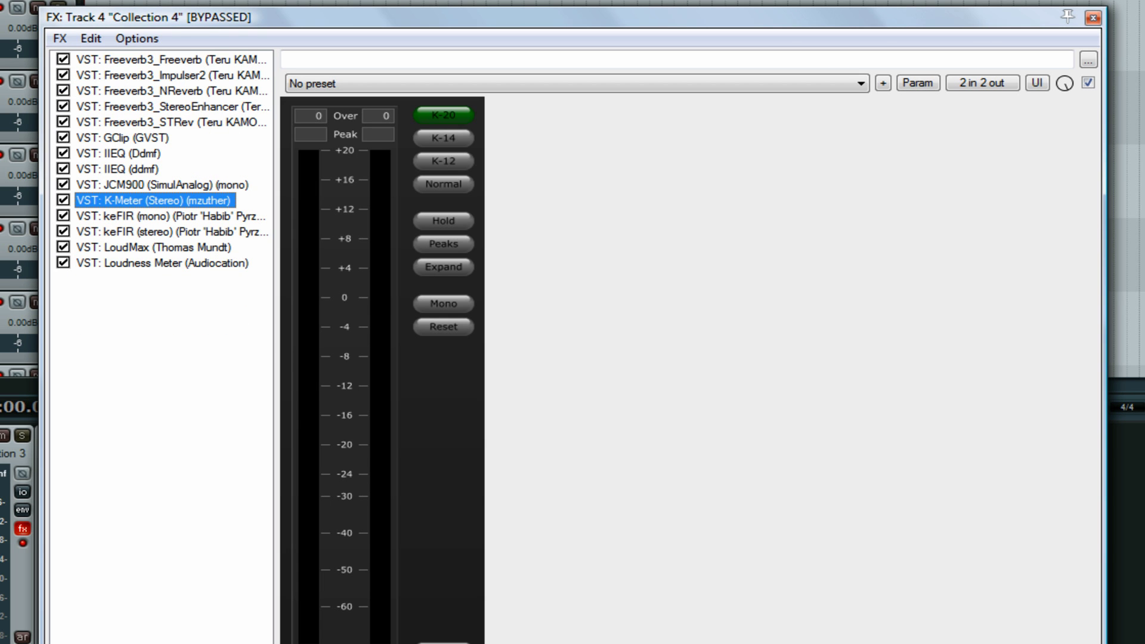
pyautogui.click(171, 215)
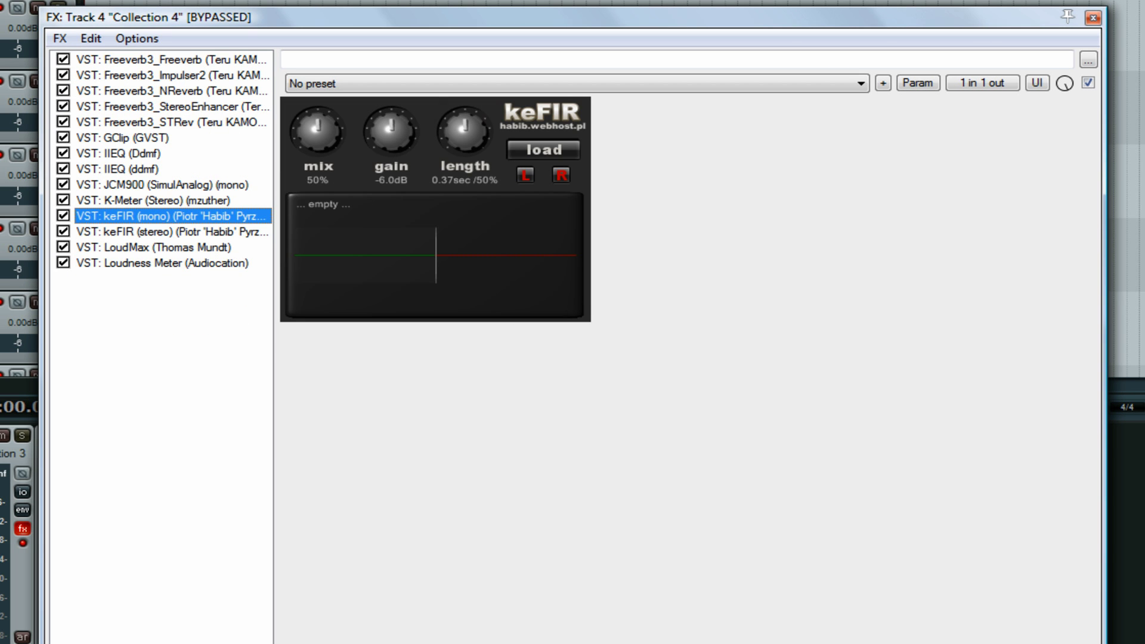
pyautogui.click(172, 232)
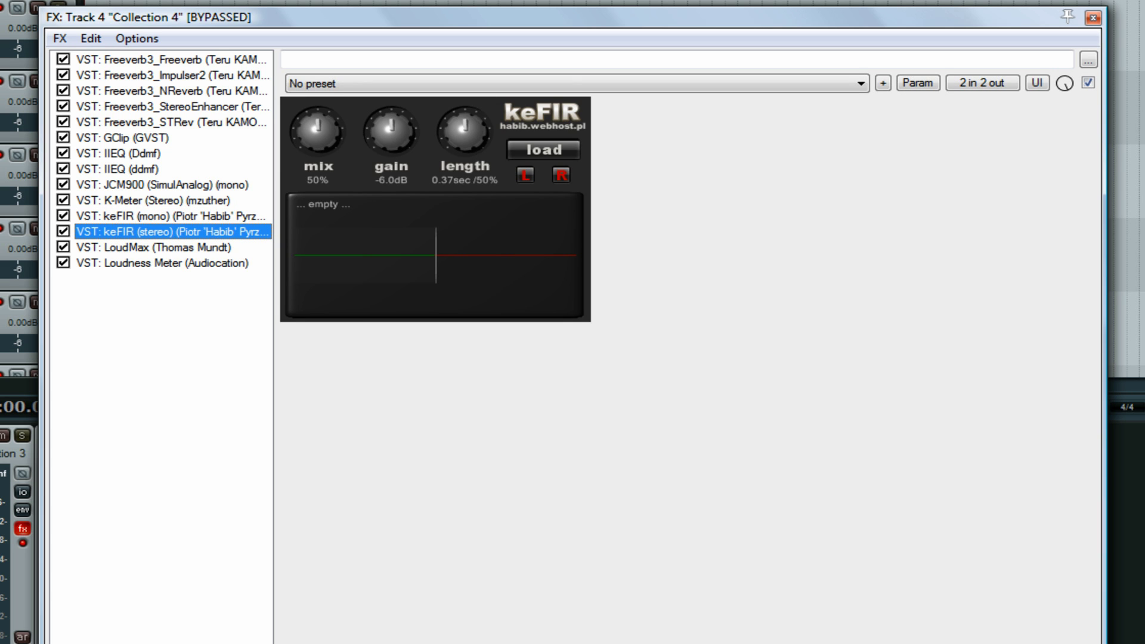
pyautogui.click(154, 247)
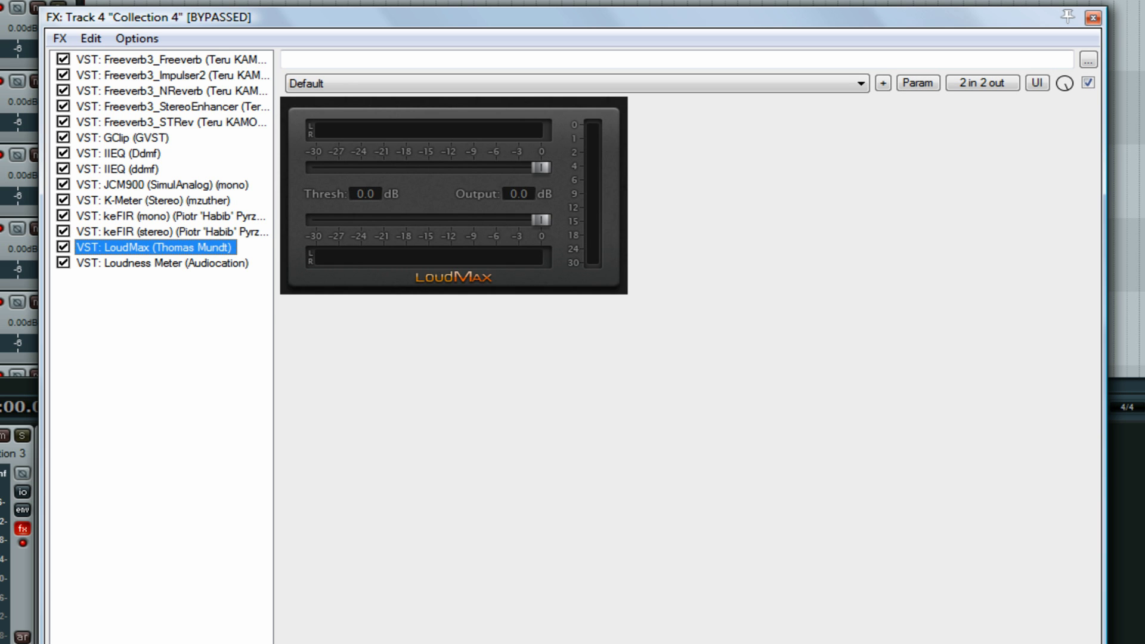
pyautogui.click(161, 263)
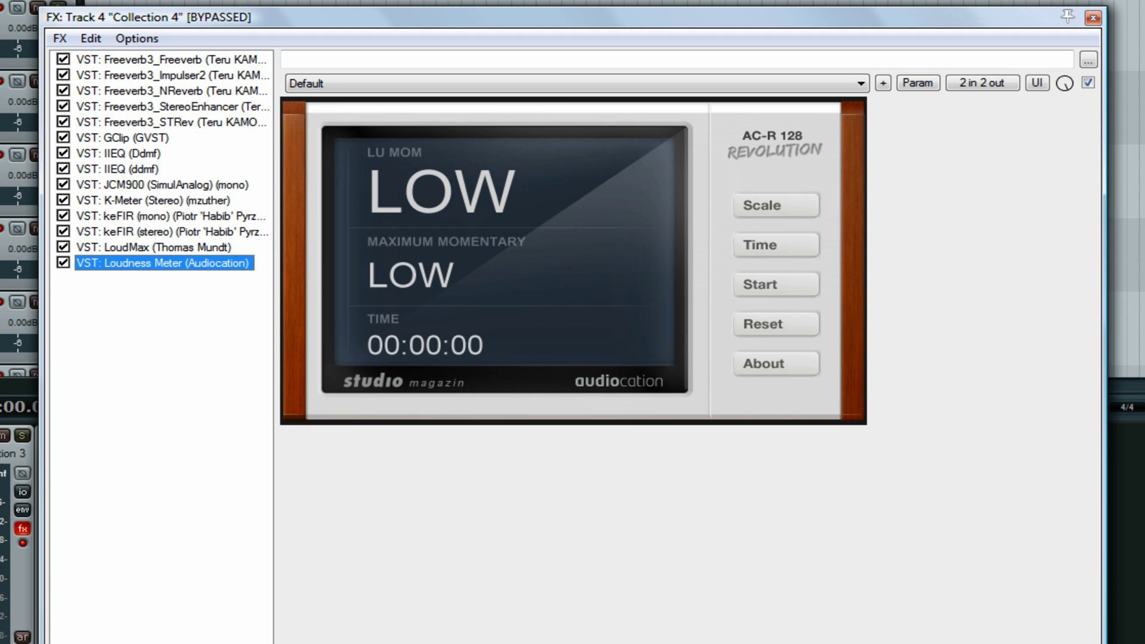
# Switch from the Collection 4 chain to Collection 5 and view Molot, MonoChannel, N-TEN-AT4, NastyDLA, NastyDLAmkII and NastyVCS.
pyautogui.click(1091, 18)
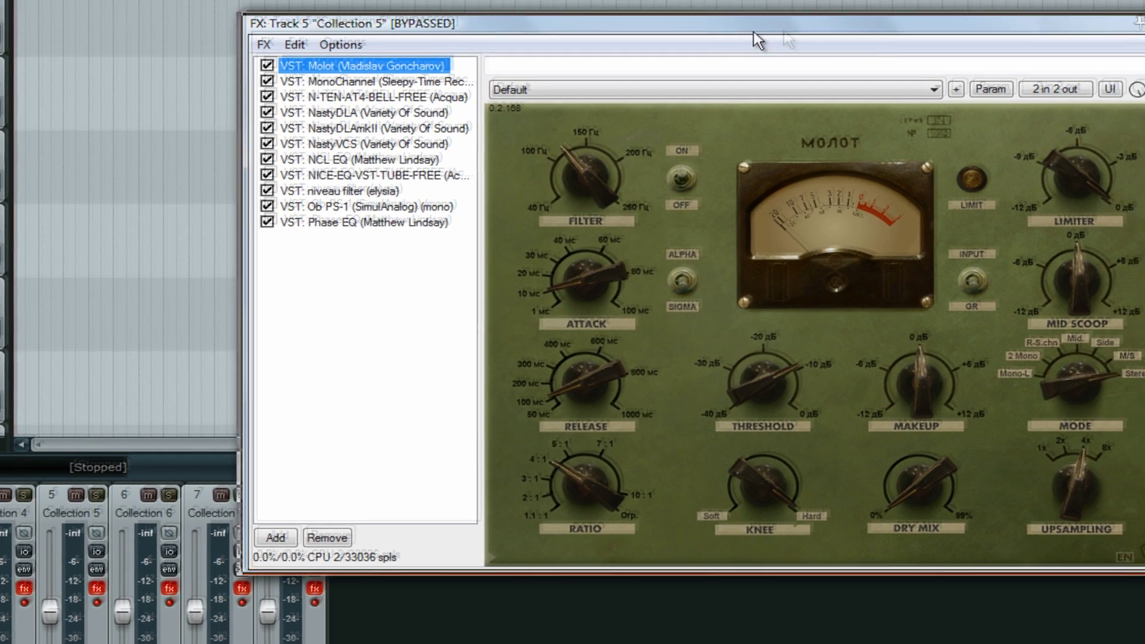
pyautogui.press('Down')
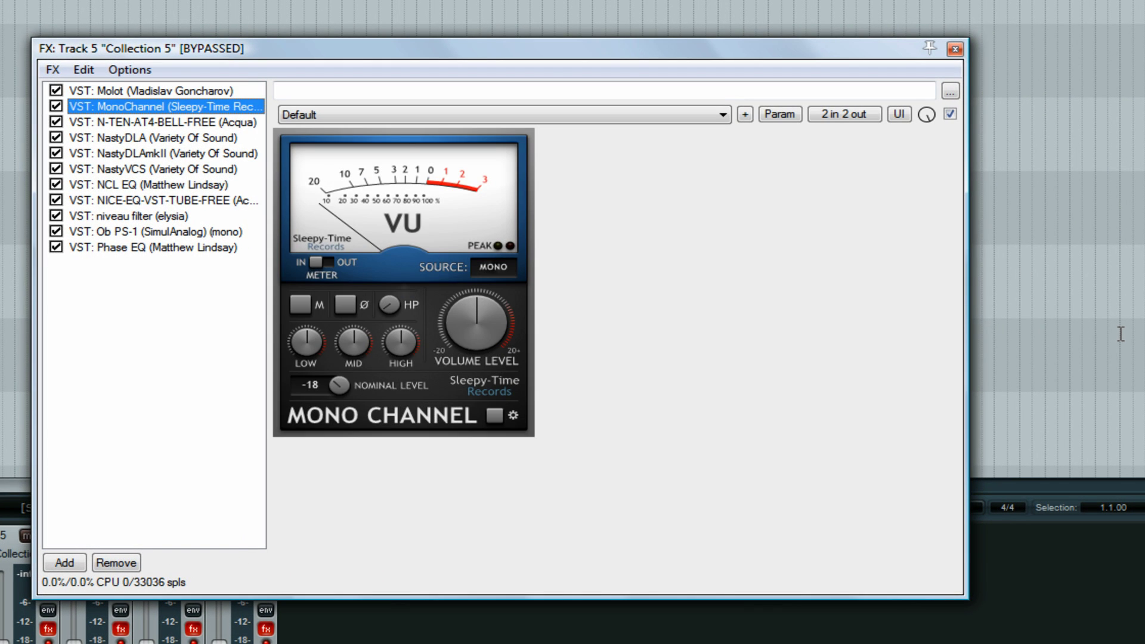
pyautogui.press('Down')
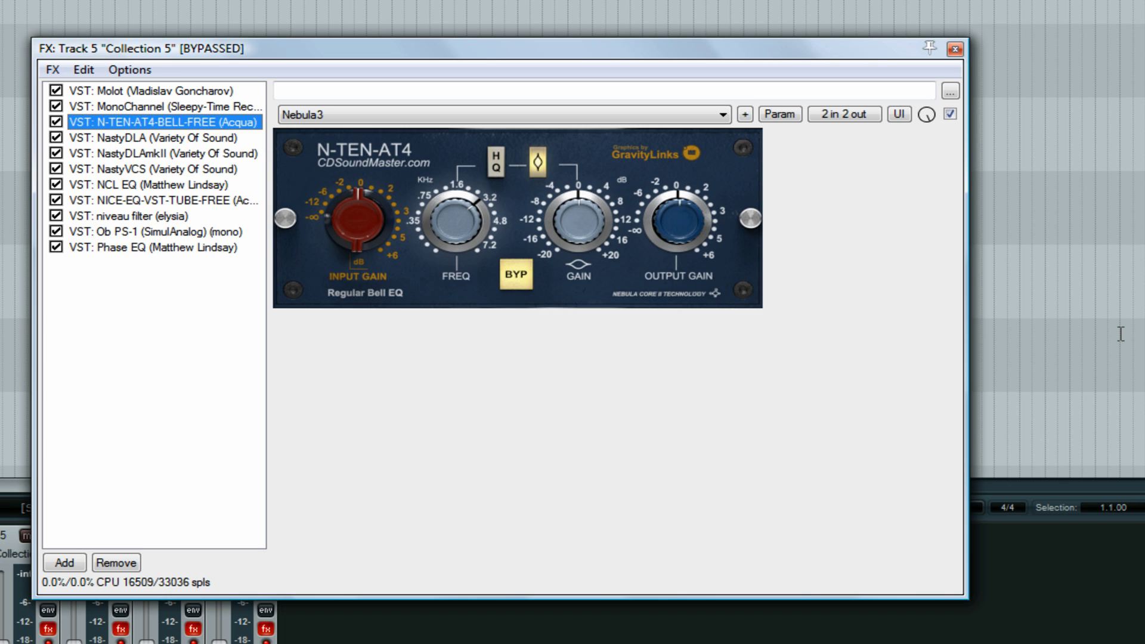
pyautogui.press('Down')
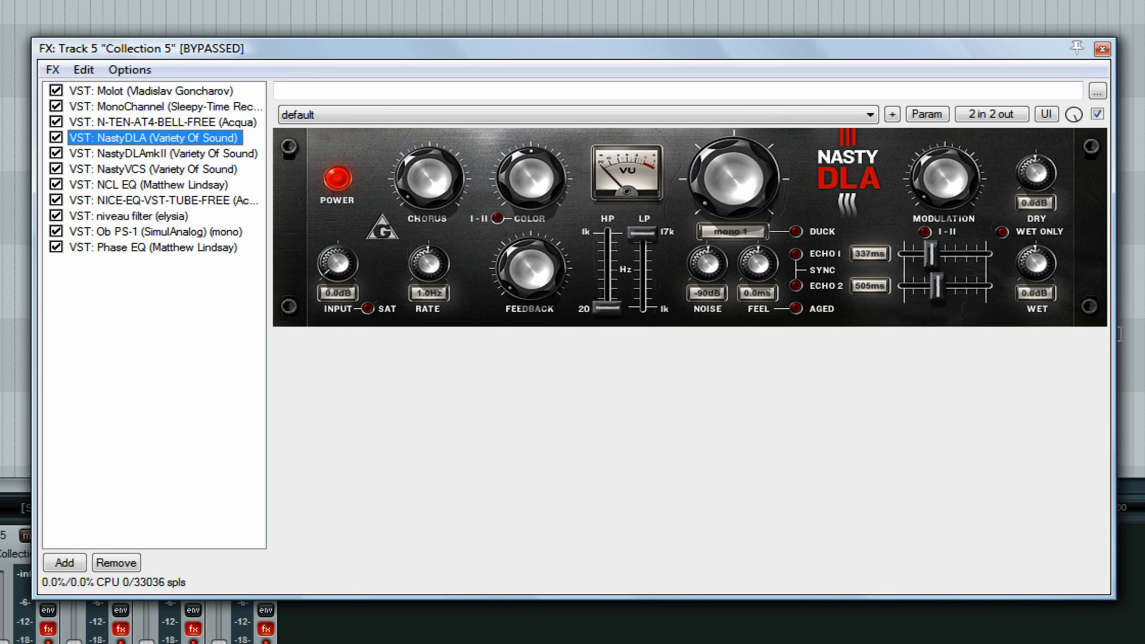
pyautogui.press('Down')
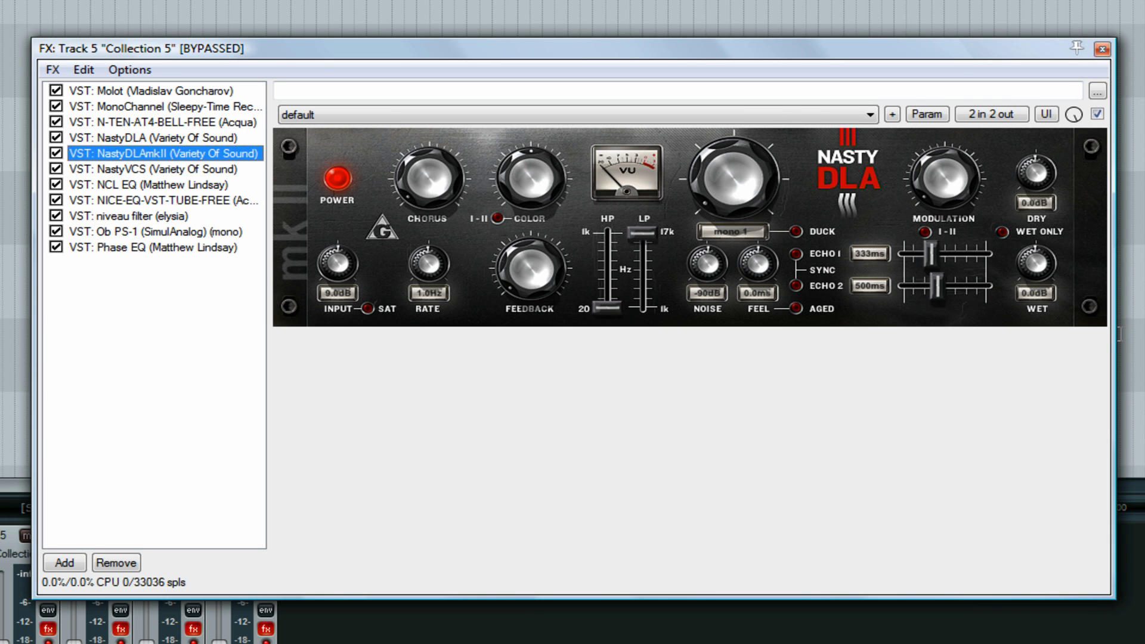
pyautogui.press('Down')
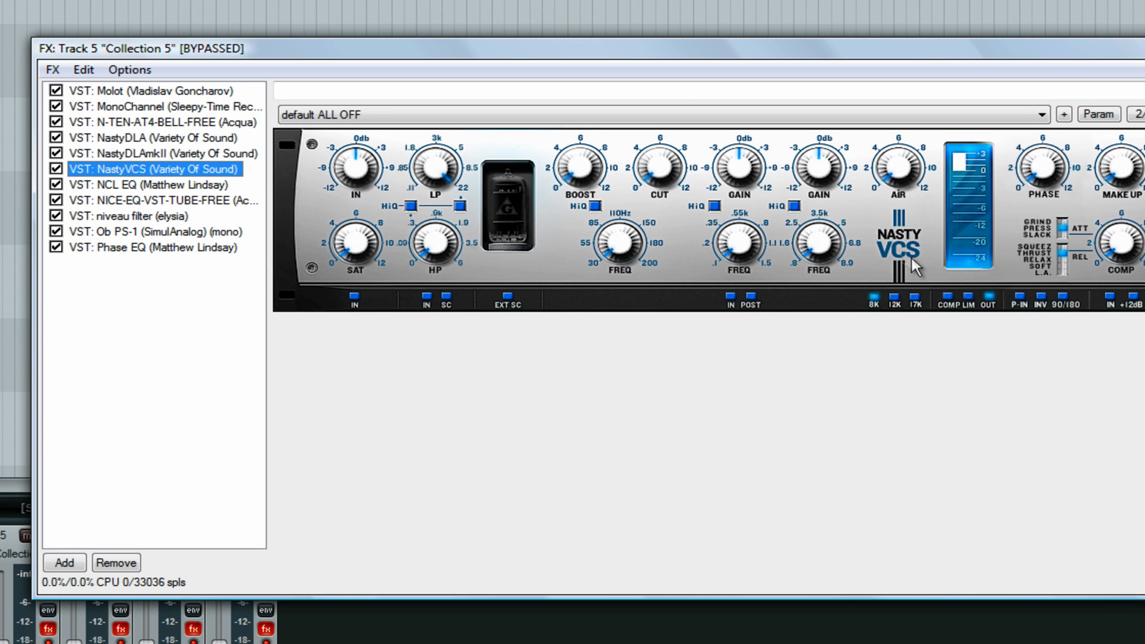
pyautogui.moveTo(500, 47); pyautogui.dragTo(297, 38)
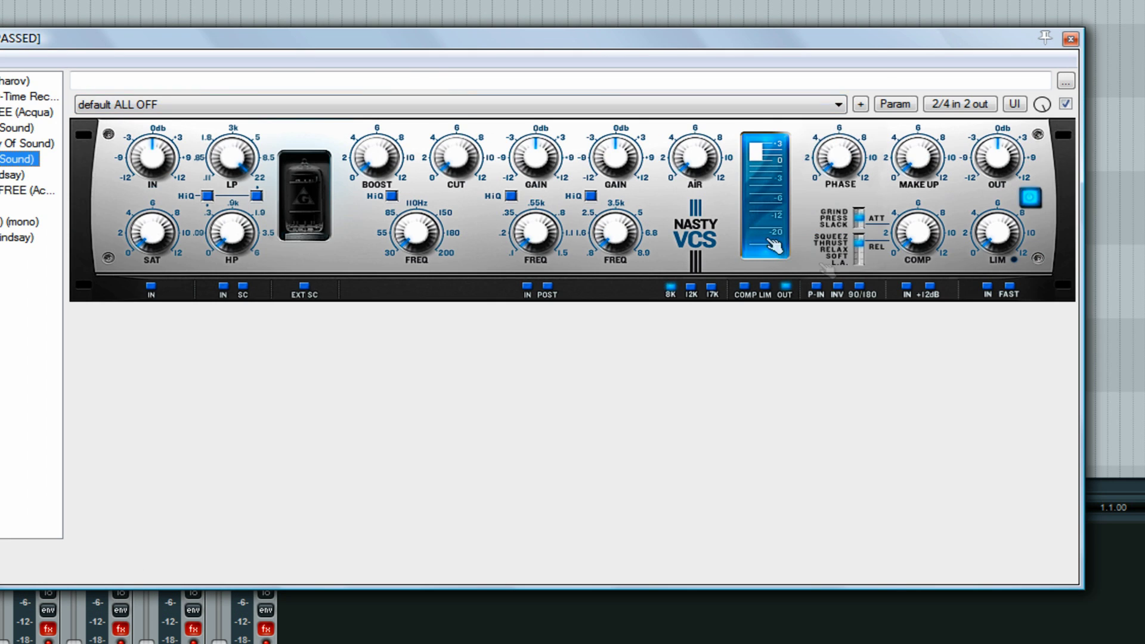
# View NCL EQ, NICE-EQ, niveau filter, Ob PS-1 and Phase EQ in the Collection 5 chain, and close it.
pyautogui.press('Down')
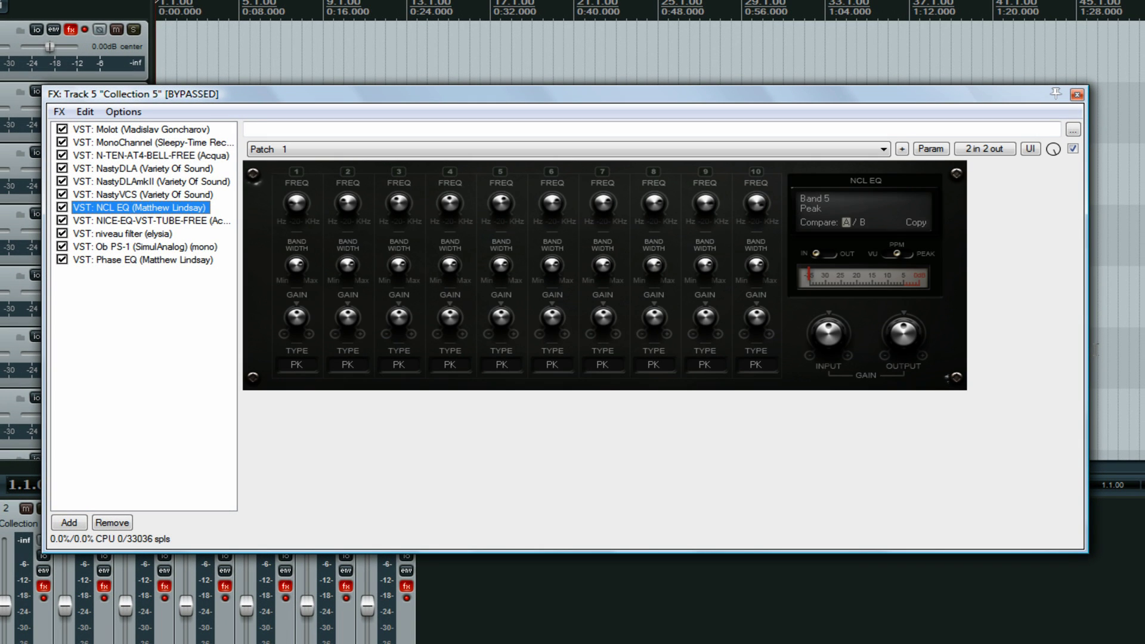
pyautogui.press('Down')
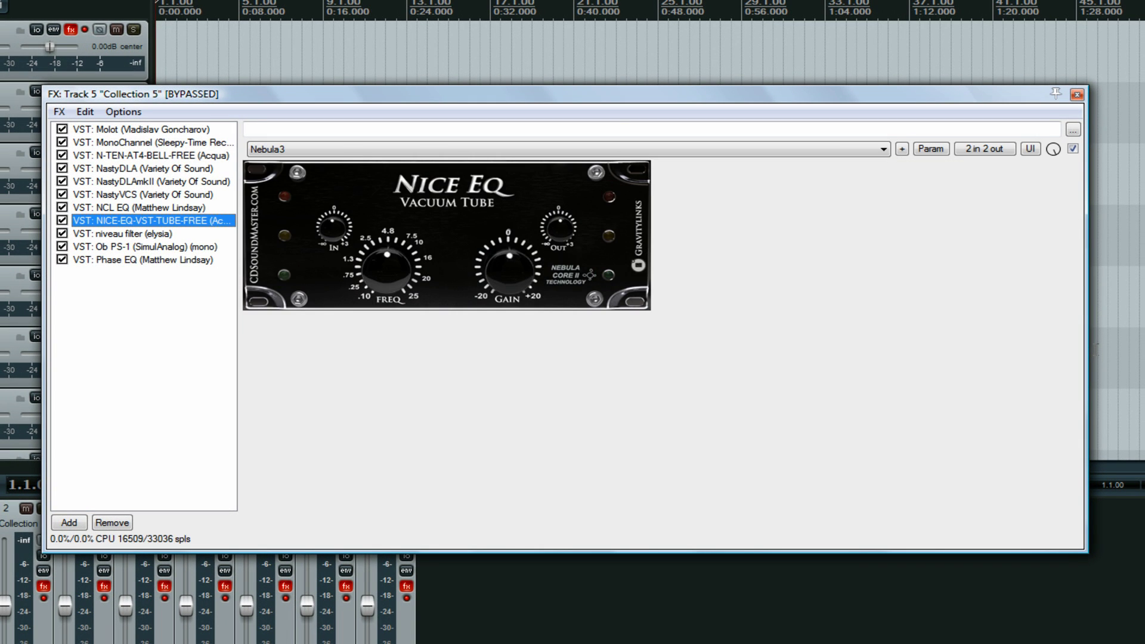
pyautogui.press('Down')
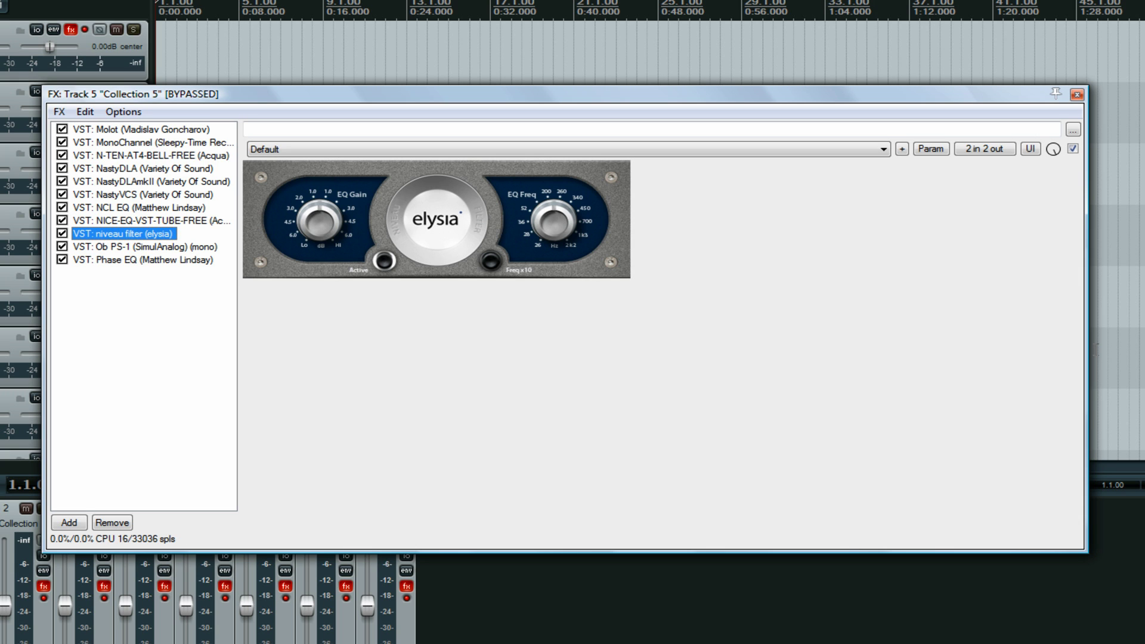
pyautogui.press('Down')
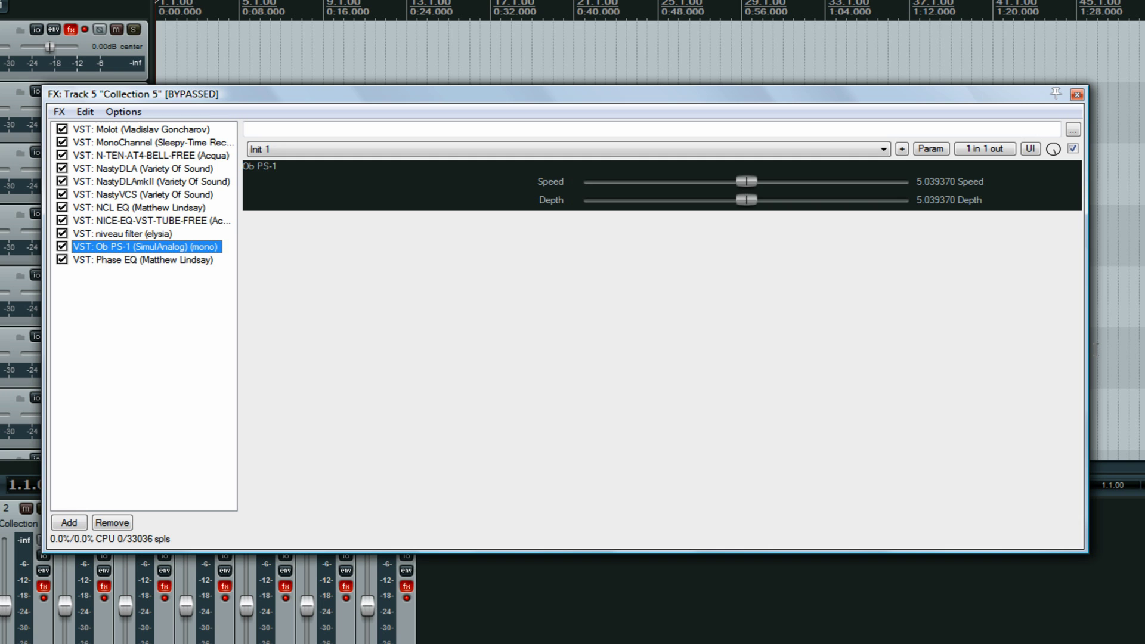
pyautogui.press('Down')
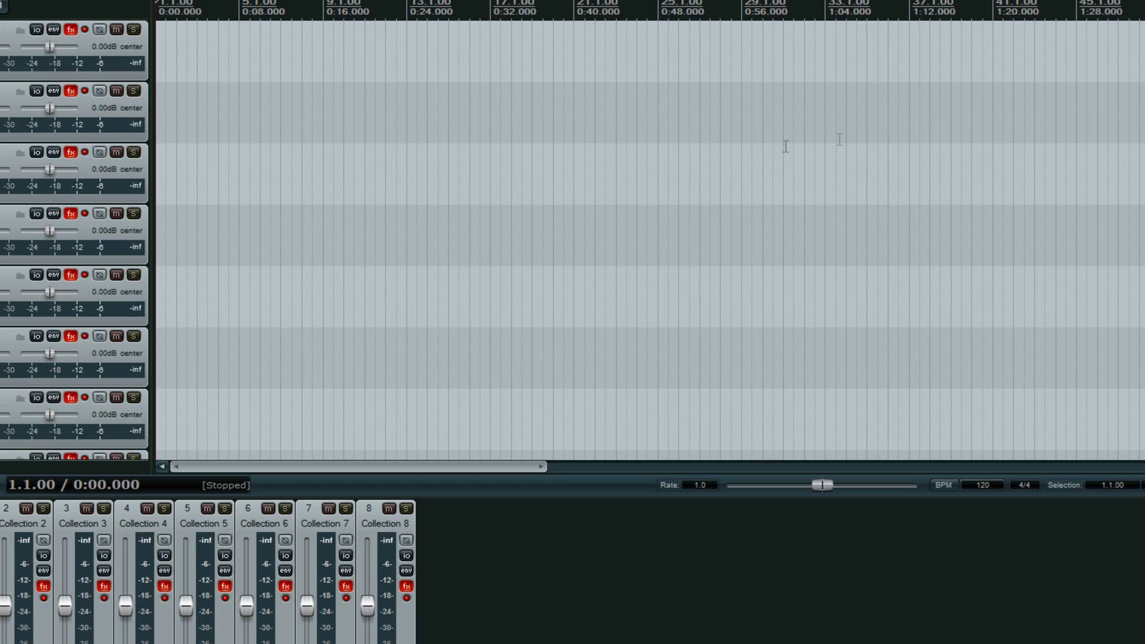
pyautogui.click(1077, 95)
# Open the Collection 6 effects chain and view the Poulin HyBrit FullStack, HyBrit Head, Le456 and LeCab2 plug-ins.
pyautogui.click(74, 337)
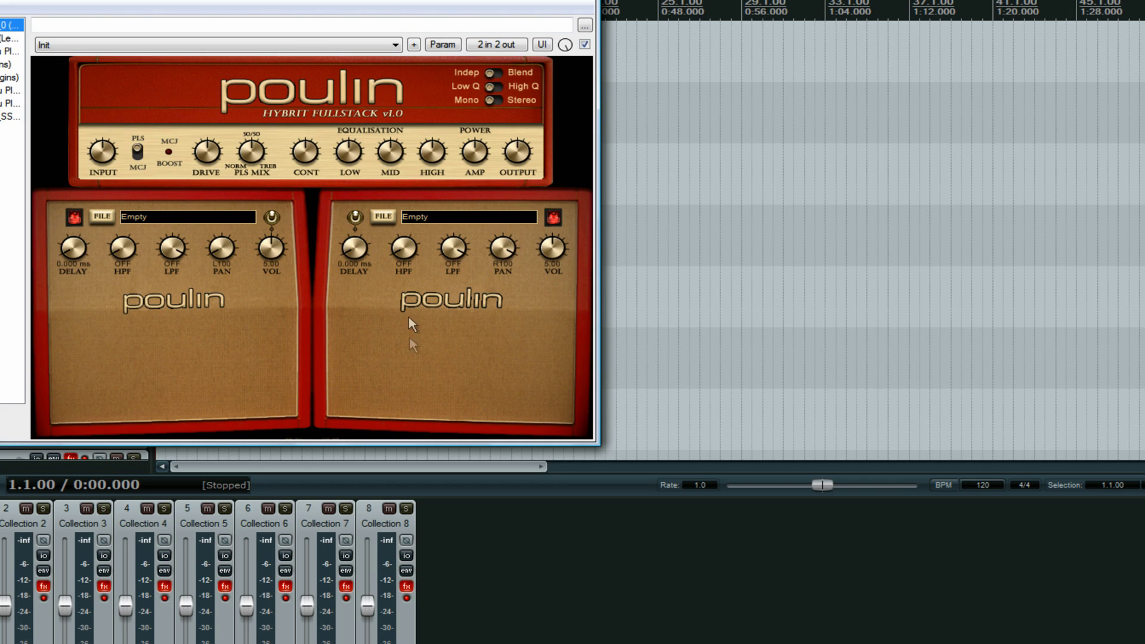
pyautogui.moveTo(271, 3); pyautogui.dragTo(565, 119)
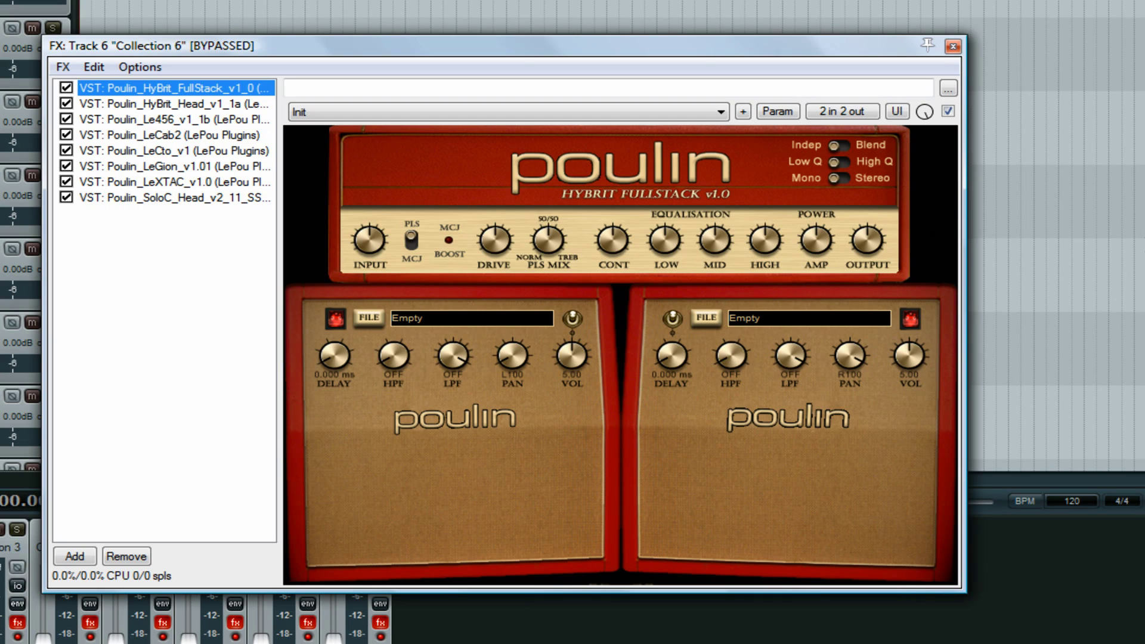
pyautogui.click(175, 104)
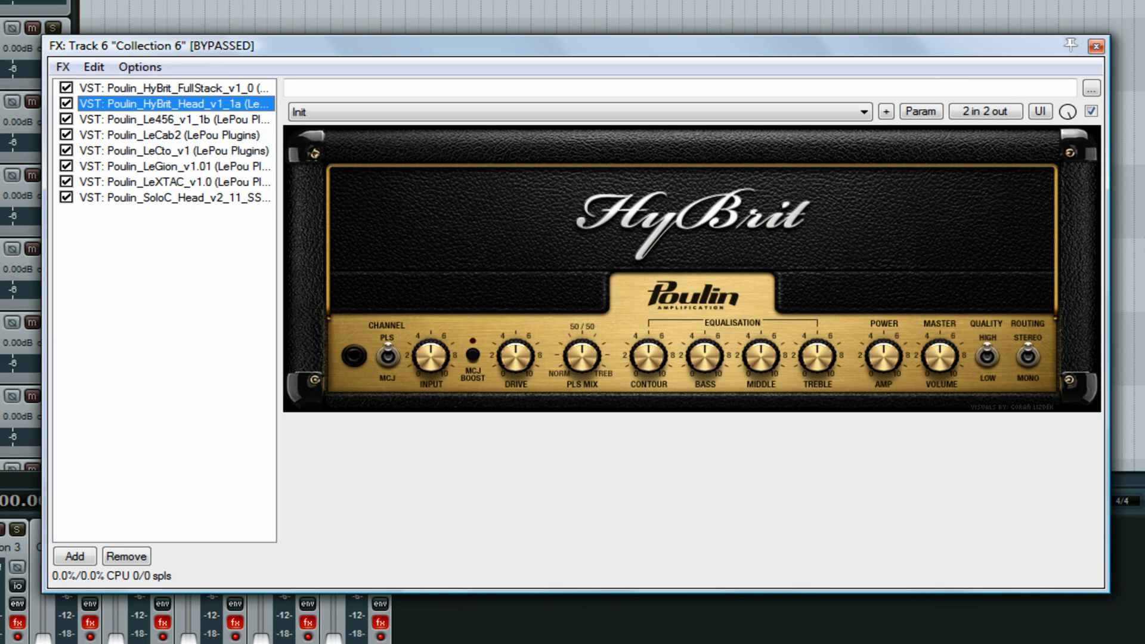
pyautogui.click(175, 119)
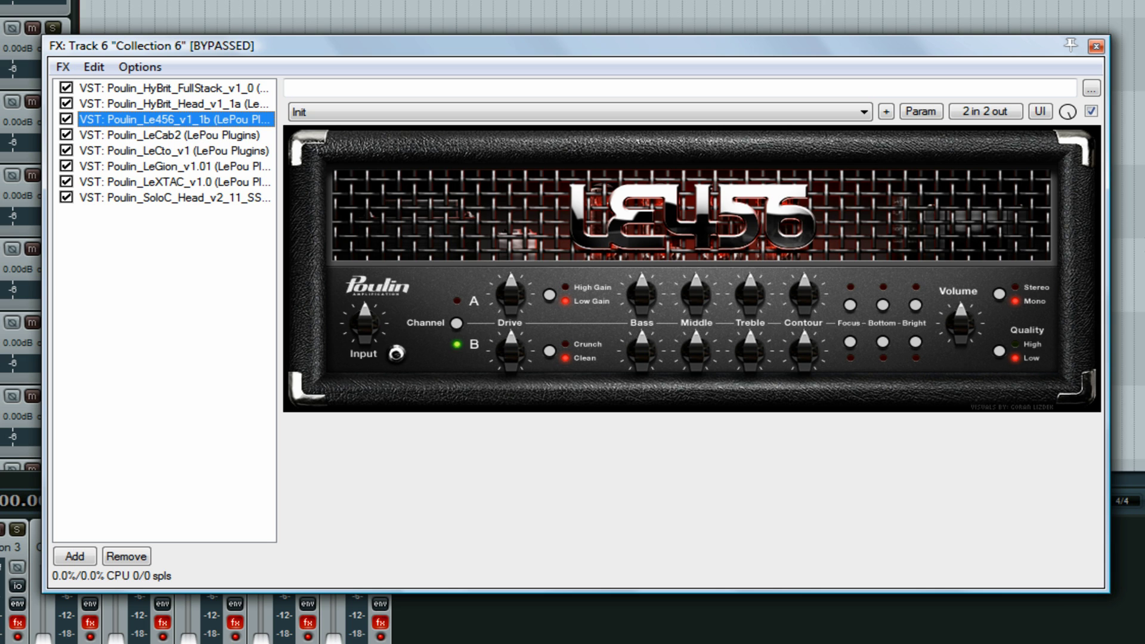
pyautogui.click(175, 135)
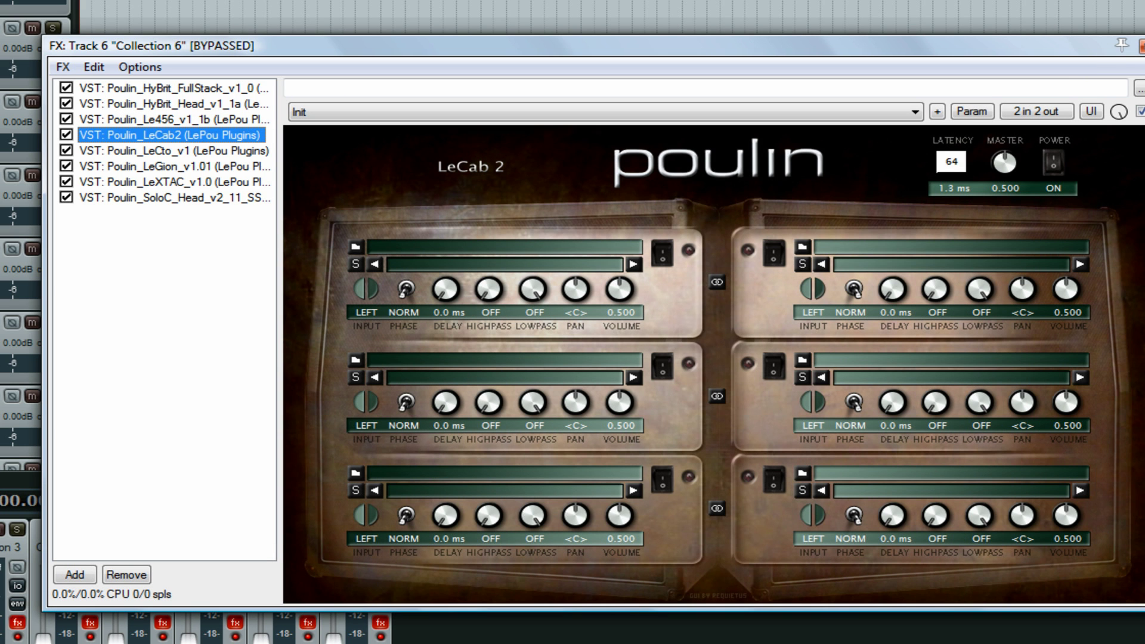
# View the Poulin LeCto, LeGion, LeXTAC and SoloC Head amp simulators in the Collection 6 chain, and close it.
pyautogui.click(174, 150)
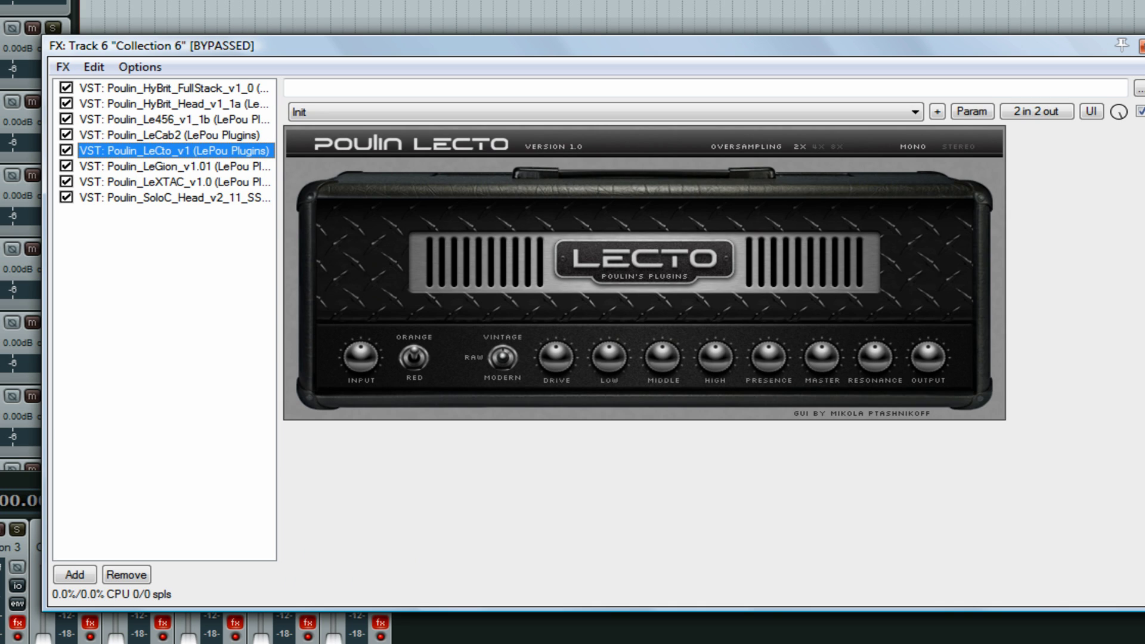
pyautogui.click(175, 167)
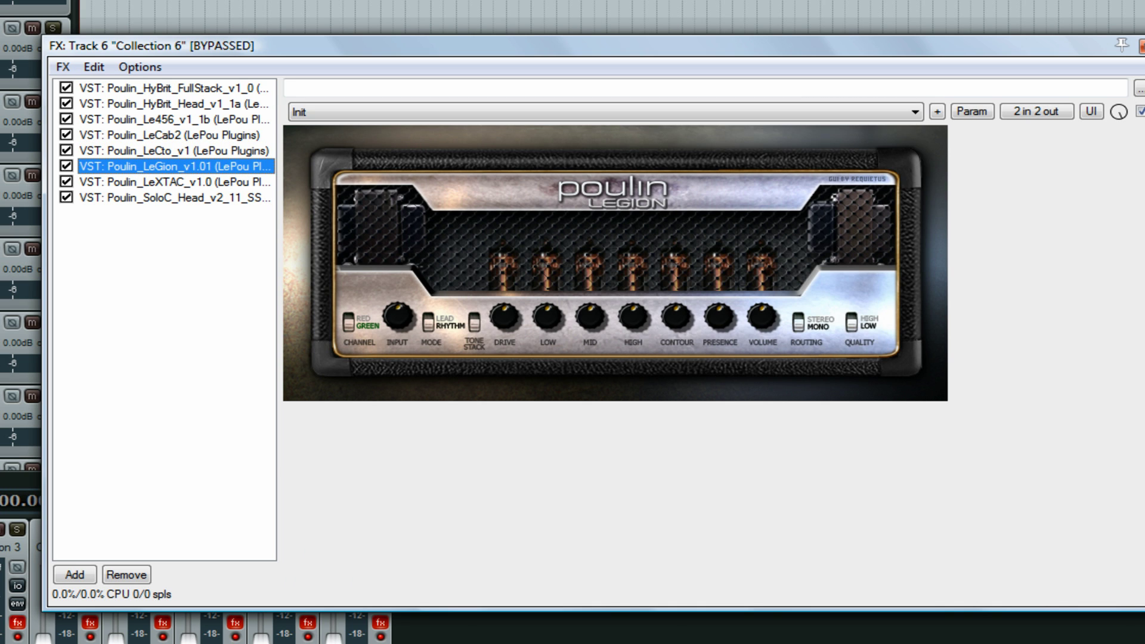
pyautogui.click(175, 182)
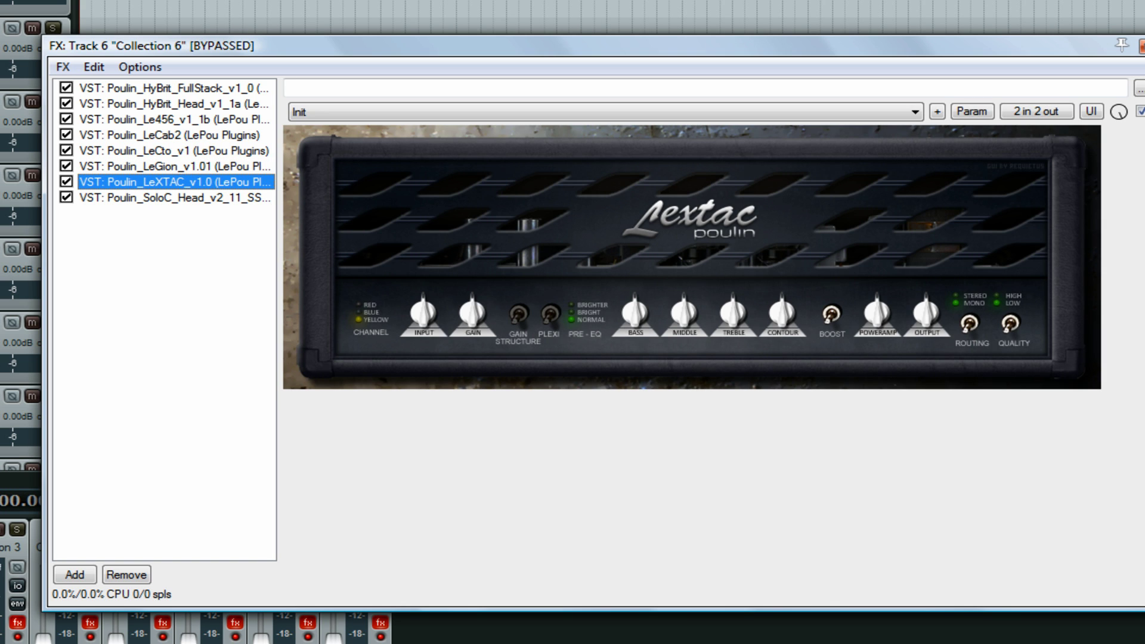
pyautogui.click(175, 197)
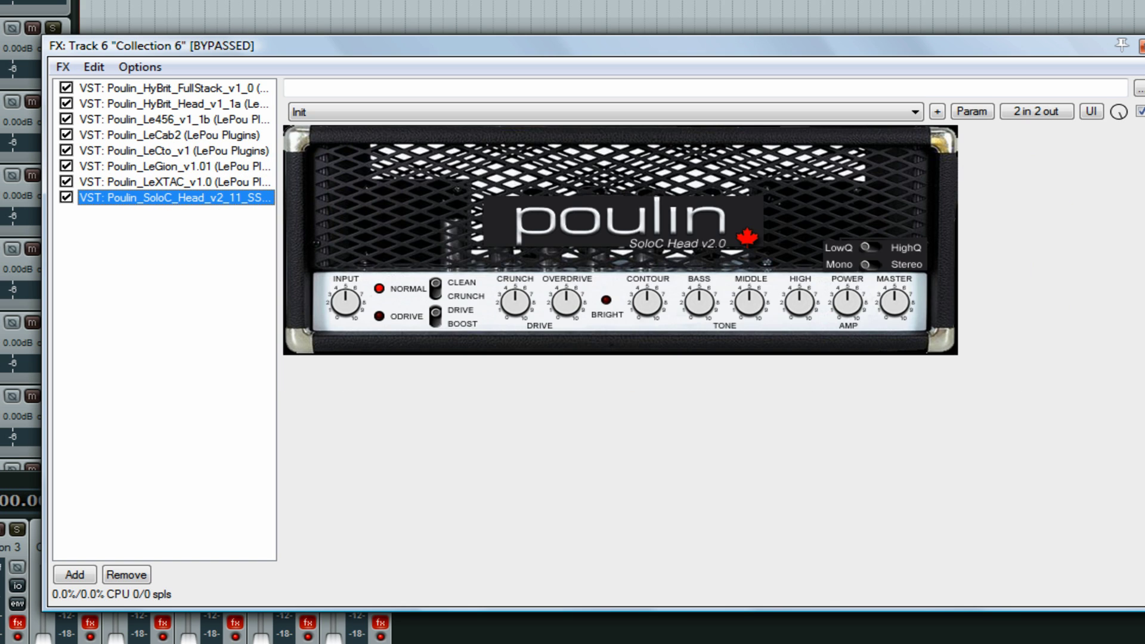
pyautogui.click(1141, 46)
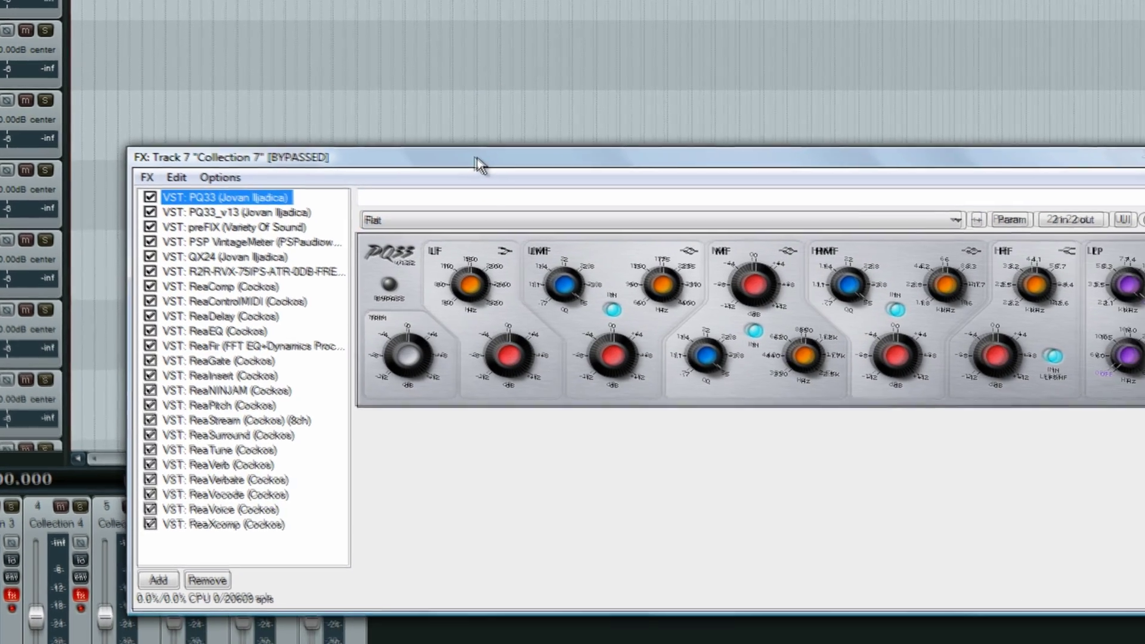
# Examine both PQ33 equalizers, preFIX, PSP VintageMeter, QX24 and the R2R-RVX tape recorder in the Collection 7 chain.
pyautogui.moveTo(509, 165); pyautogui.dragTo(429, 133)
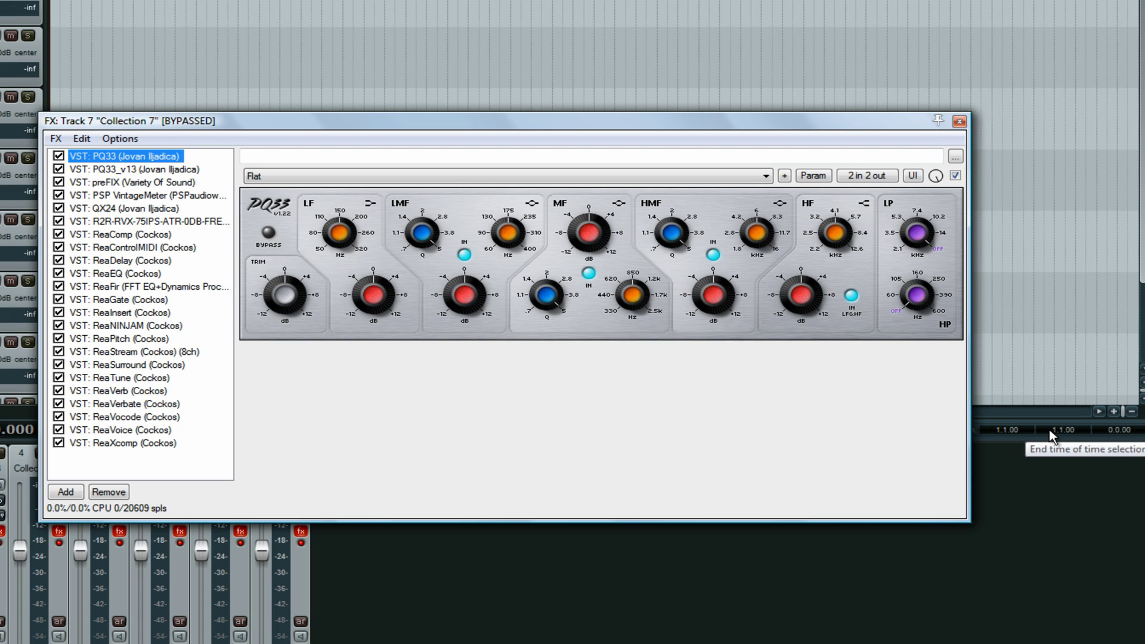
pyautogui.press('Down')
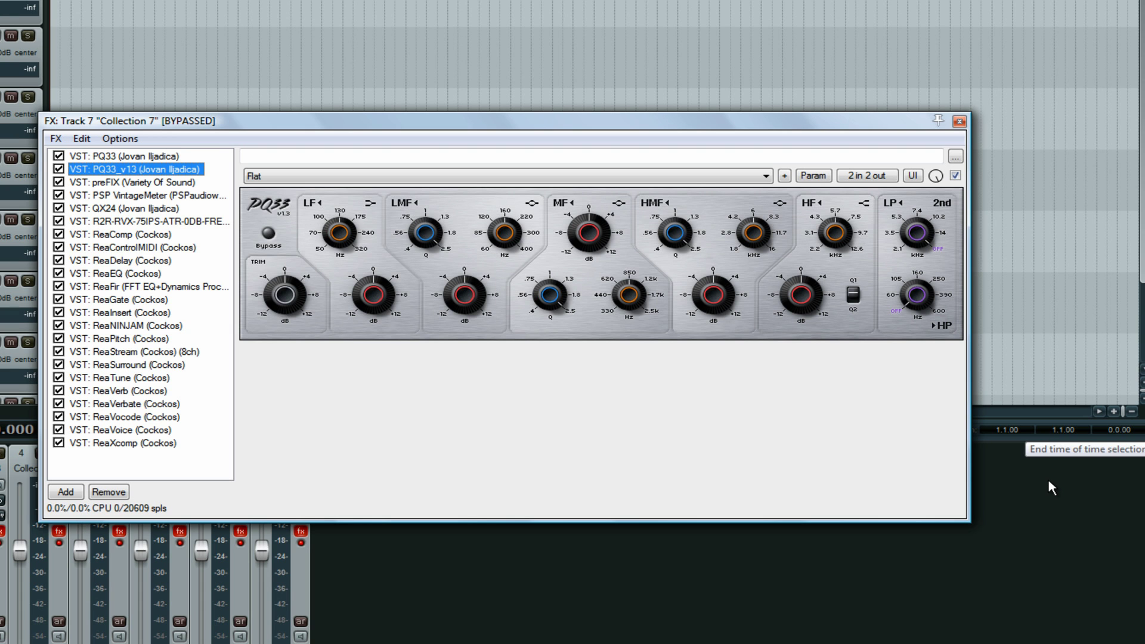
pyautogui.press('Down')
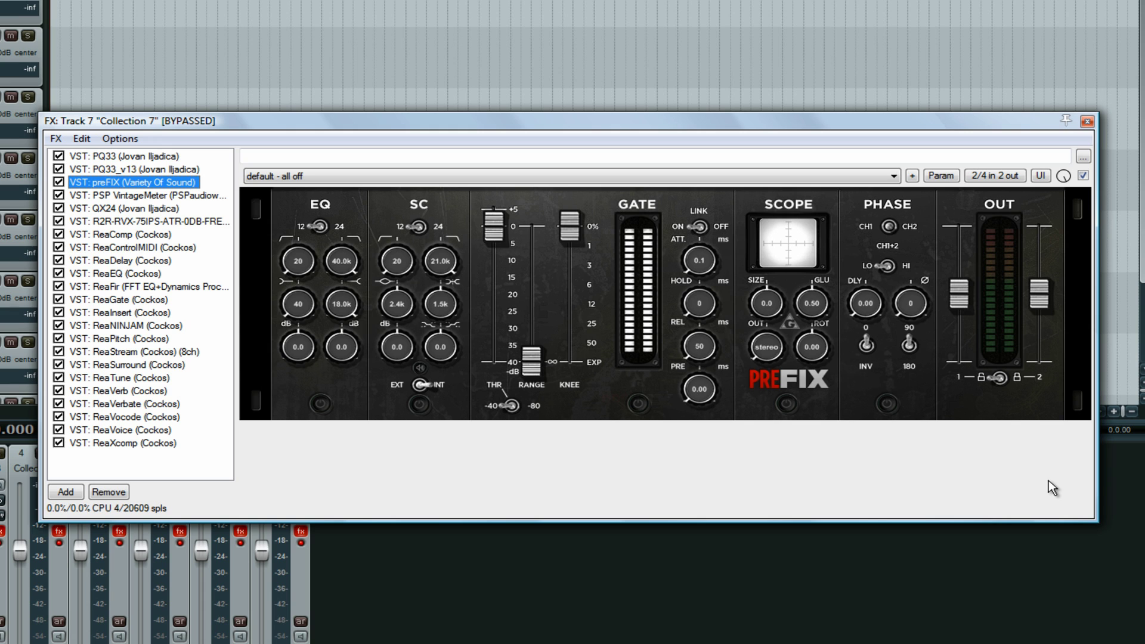
pyautogui.press('Down')
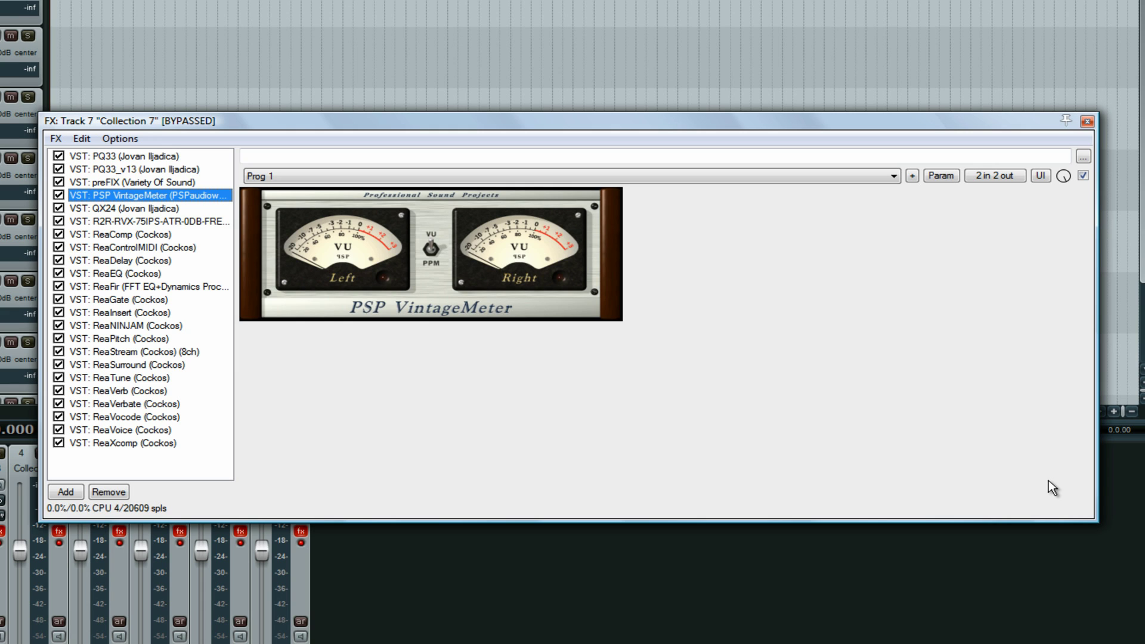
pyautogui.press('Down')
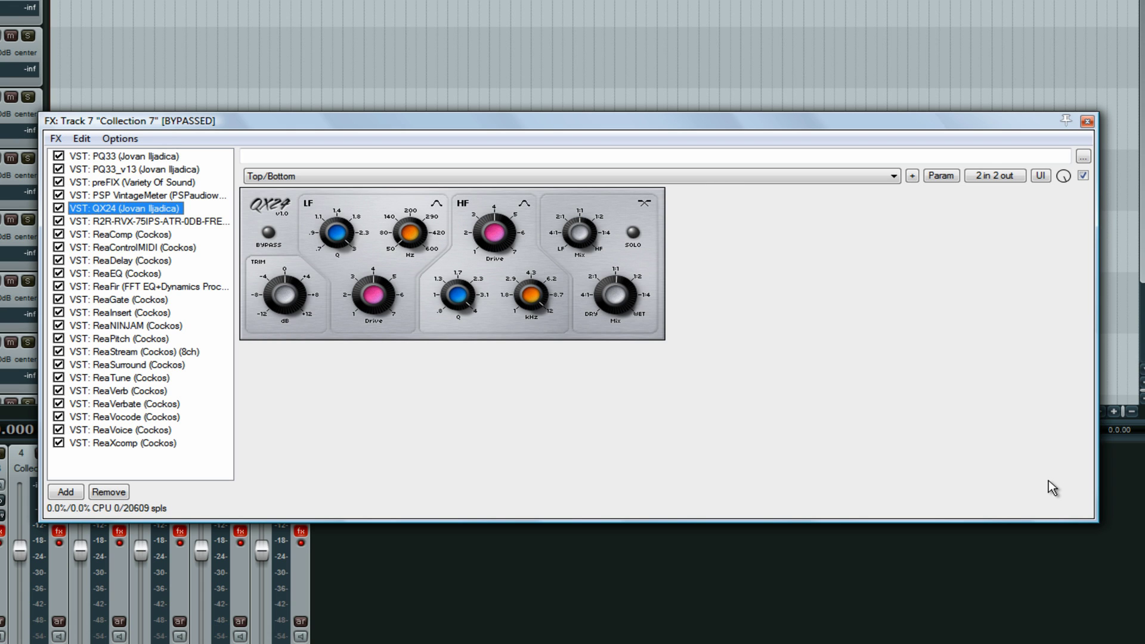
pyautogui.press('Down')
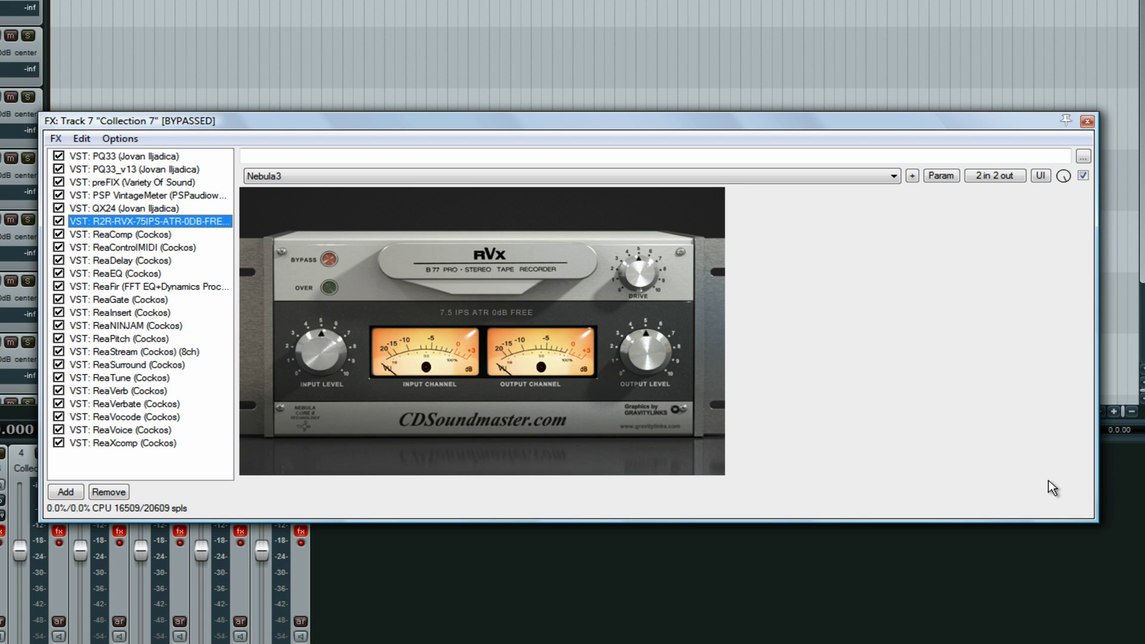
# View the Cockos ReaComp, ReaControlMIDI, ReaDelay, ReaEQ, ReaFir, ReaGate and ReaInsert plug-ins in the Collection 7 chain.
pyautogui.press('Down')
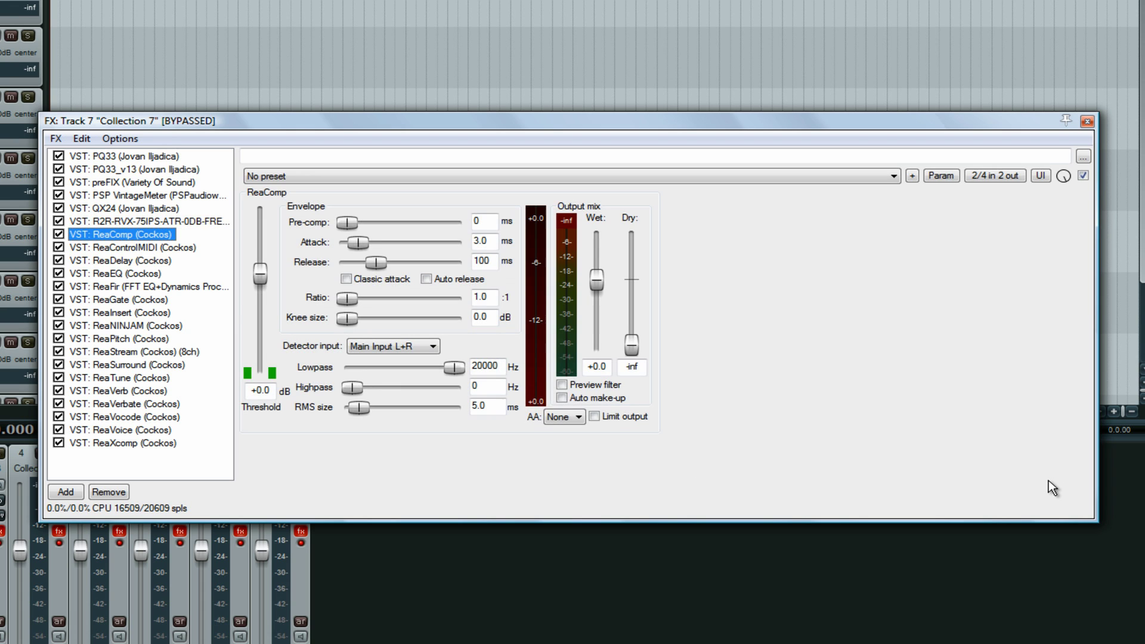
pyautogui.press('Down')
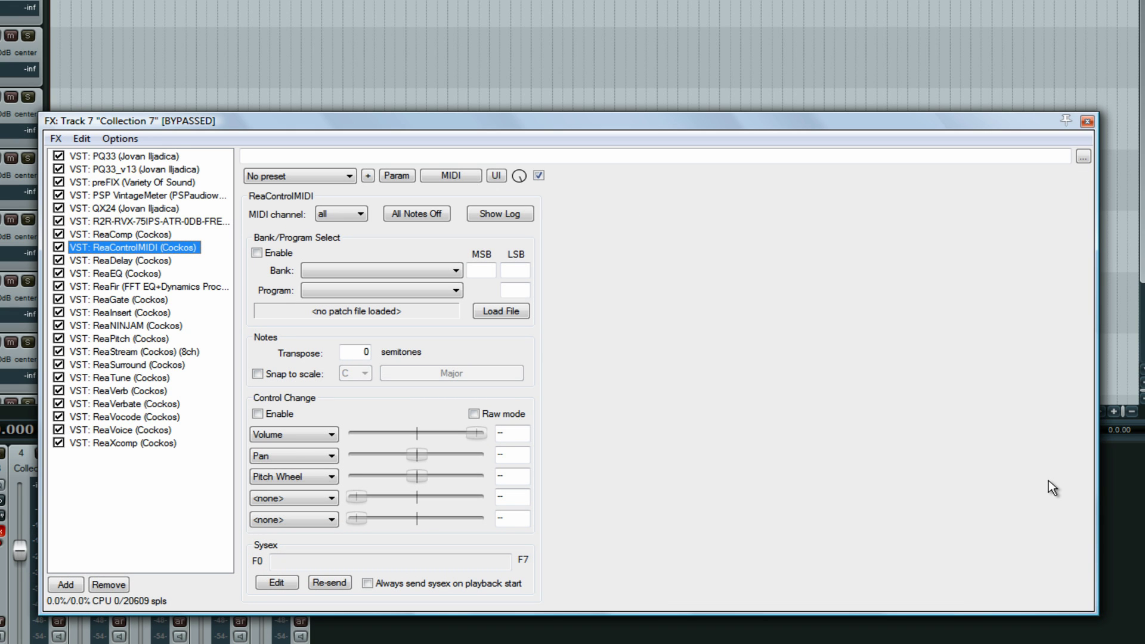
pyautogui.press('Down')
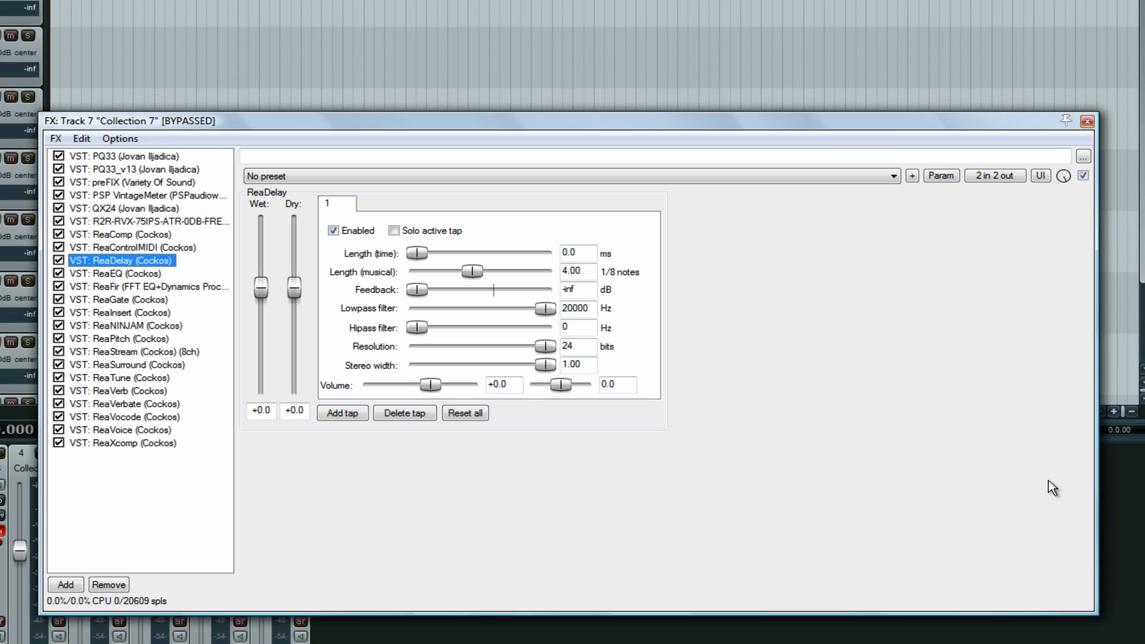
pyautogui.press('Down')
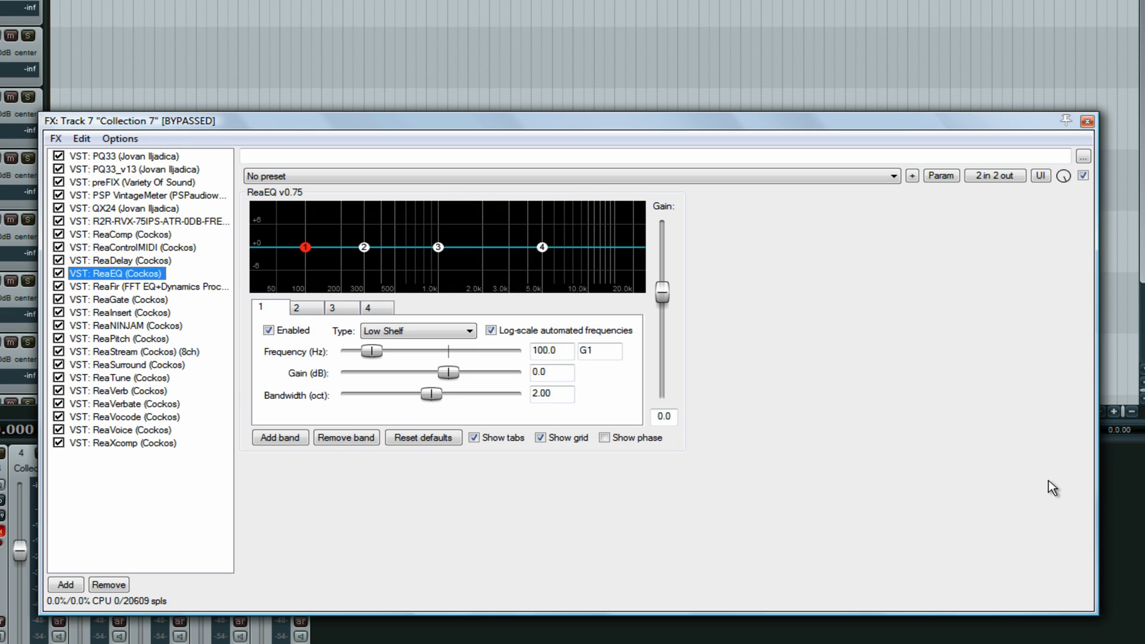
pyautogui.press('Down')
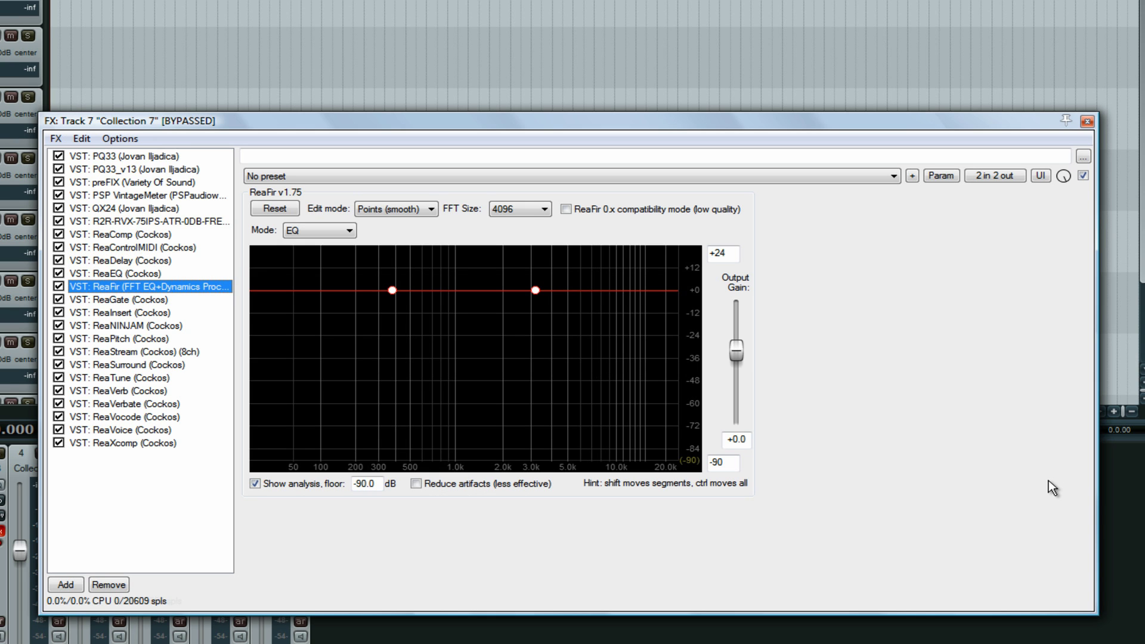
pyautogui.press('Down')
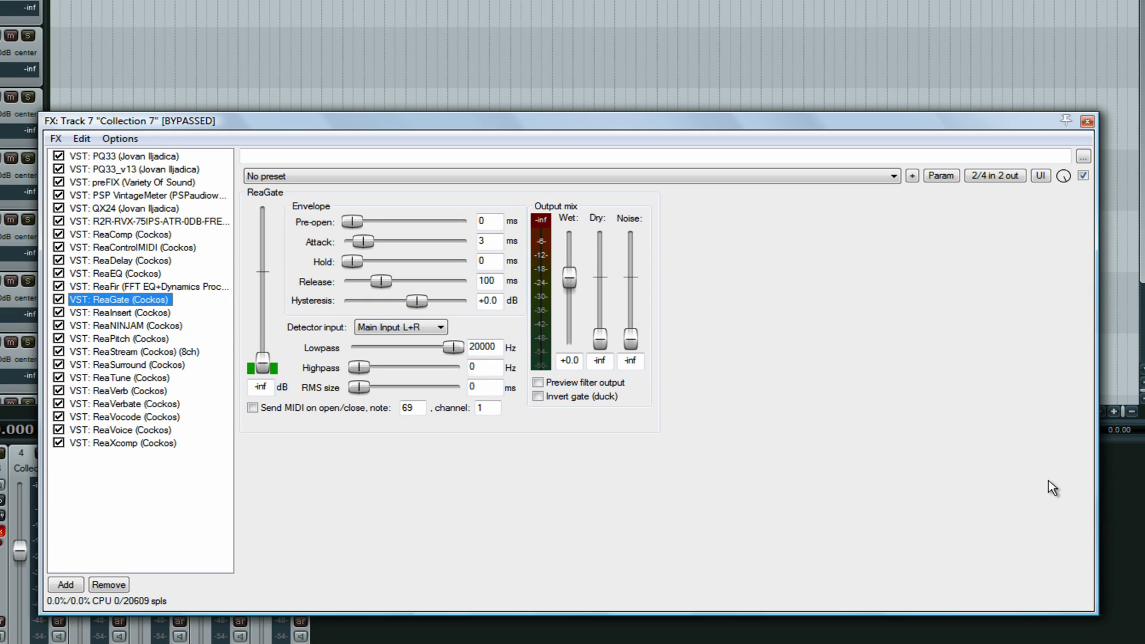
pyautogui.press('Down')
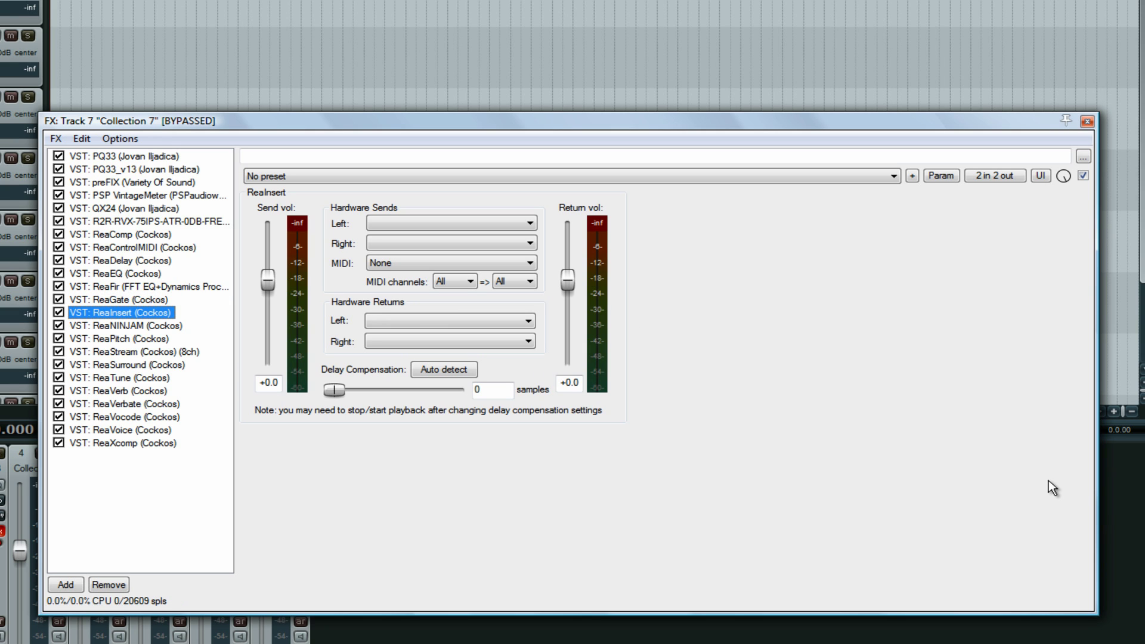
# View the Cockos ReaNINJAM, ReaPitch, ReaStream, ReaSurround and ReaTune plug-ins in the Collection 7 chain.
pyautogui.press('Down')
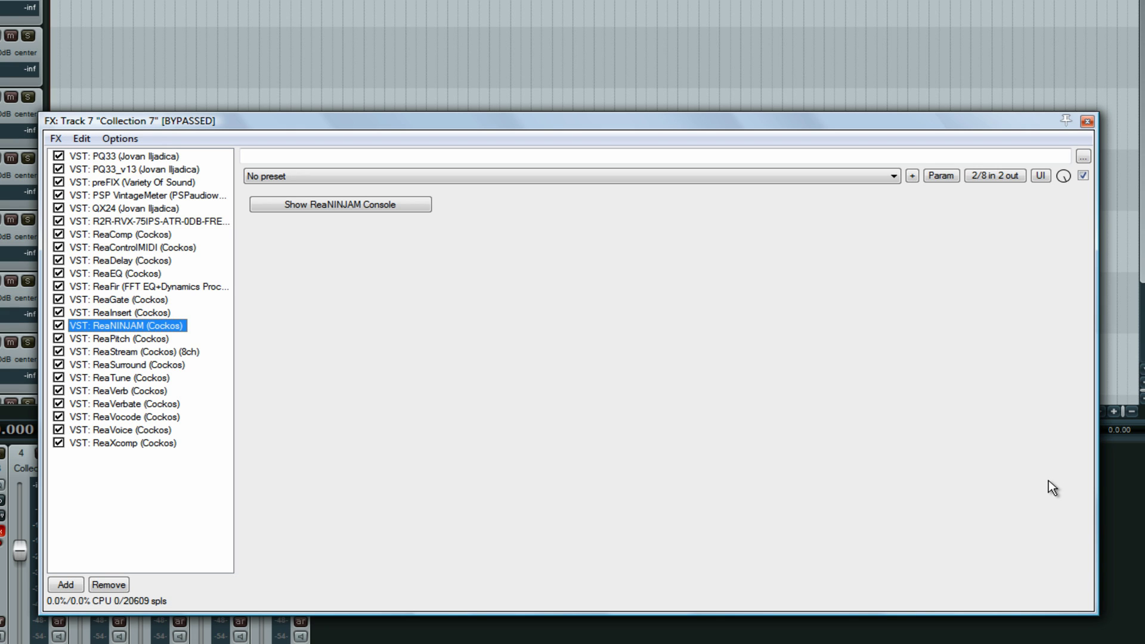
pyautogui.press('Down')
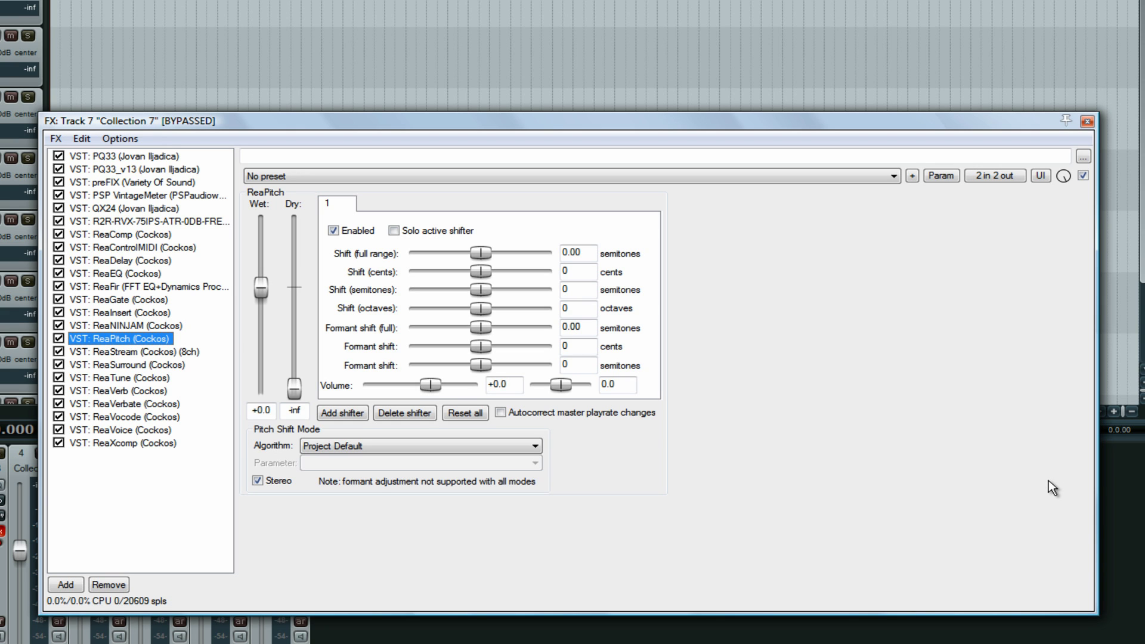
pyautogui.press('Down')
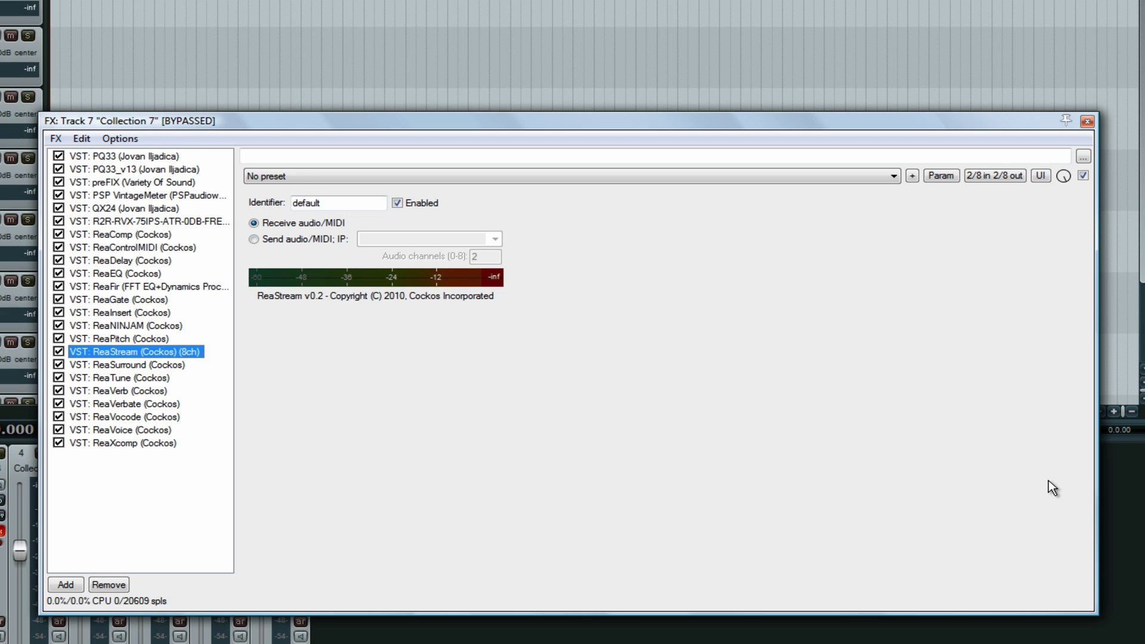
pyautogui.press('Down')
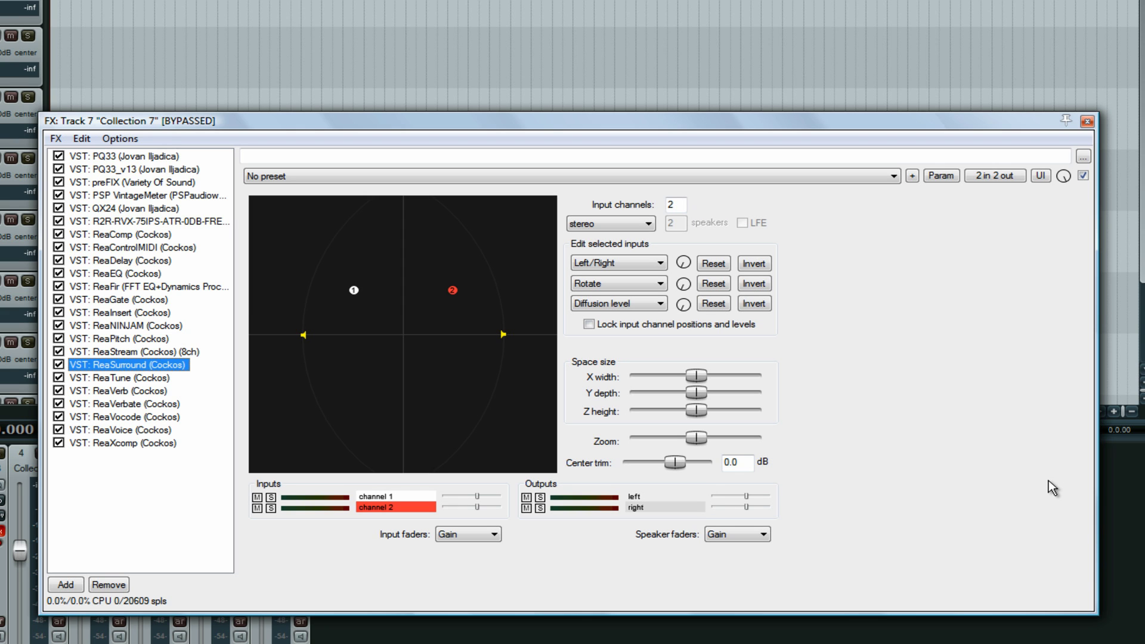
pyautogui.press('Down')
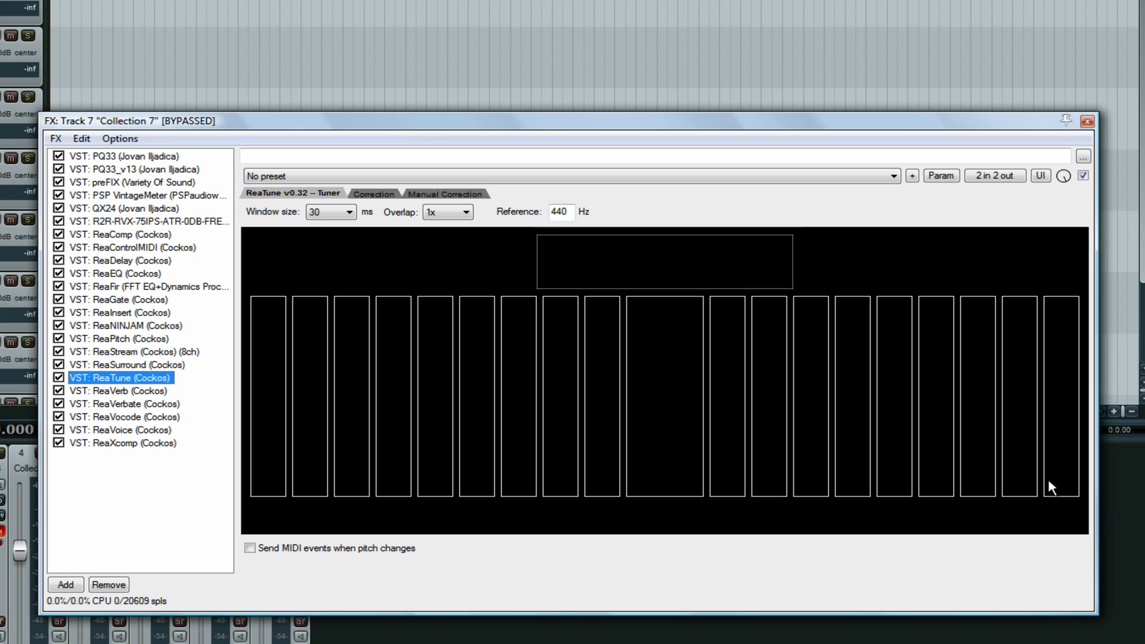
# View the Cockos ReaVerb, ReaVerbate, ReaVocode, ReaVoice and ReaXcomp plug-ins in the Collection 7 chain, and close it.
pyautogui.press('Down')
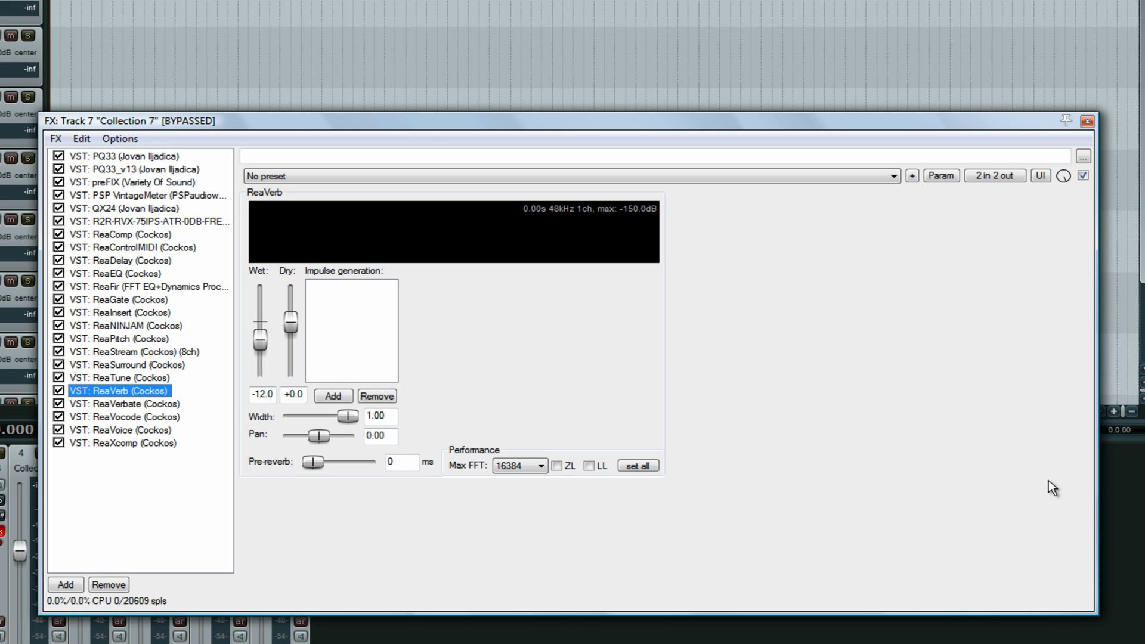
pyautogui.press('Down')
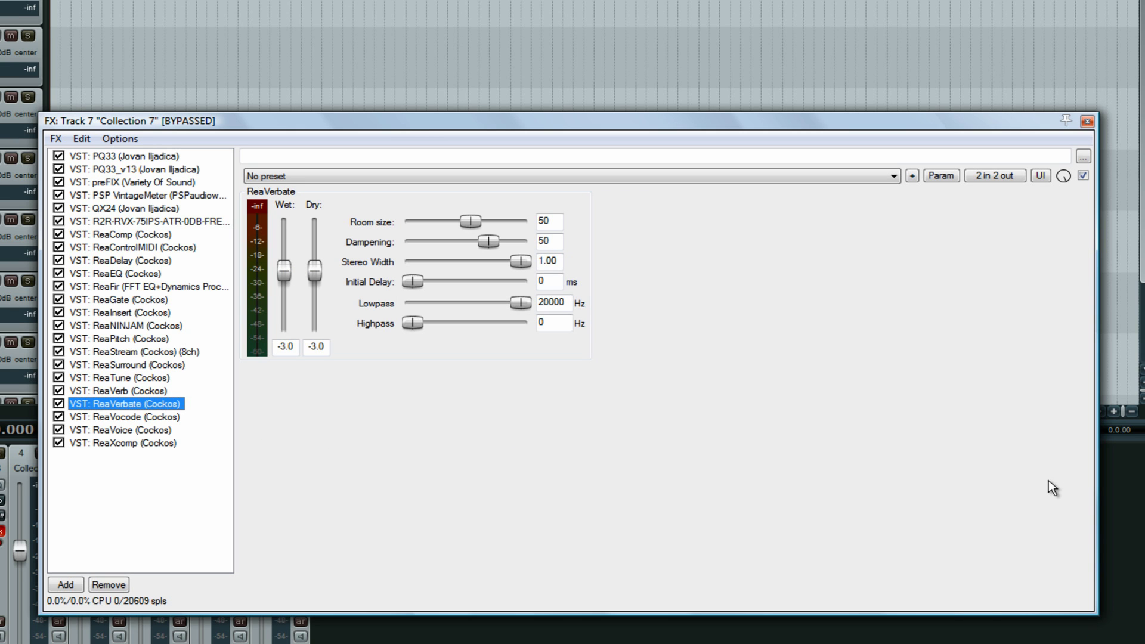
pyautogui.press('Down')
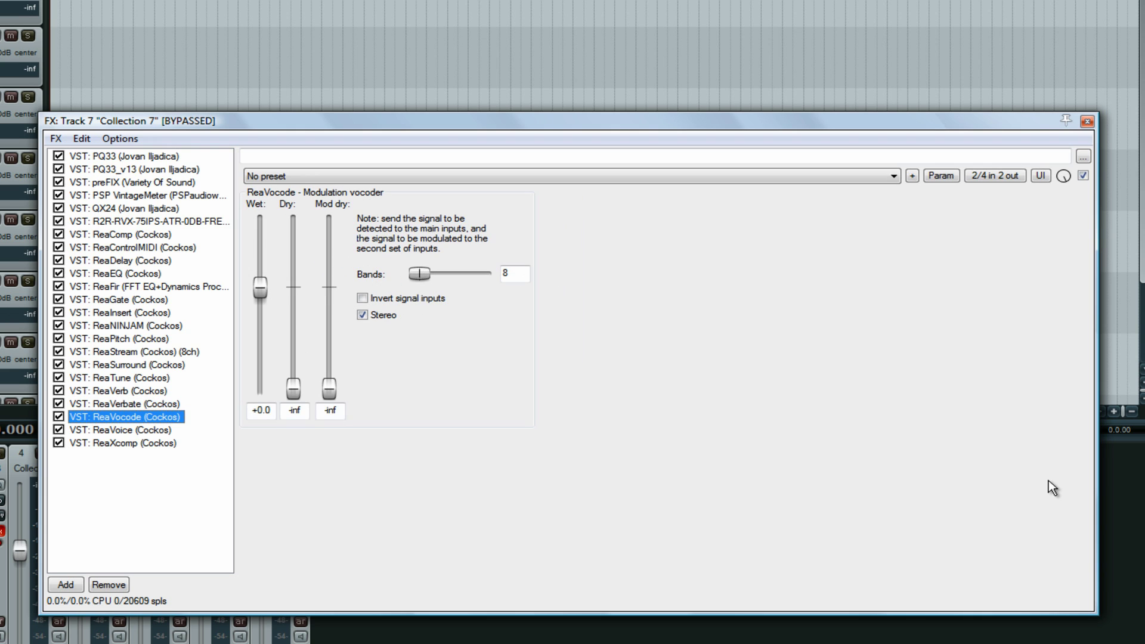
pyautogui.press('Down')
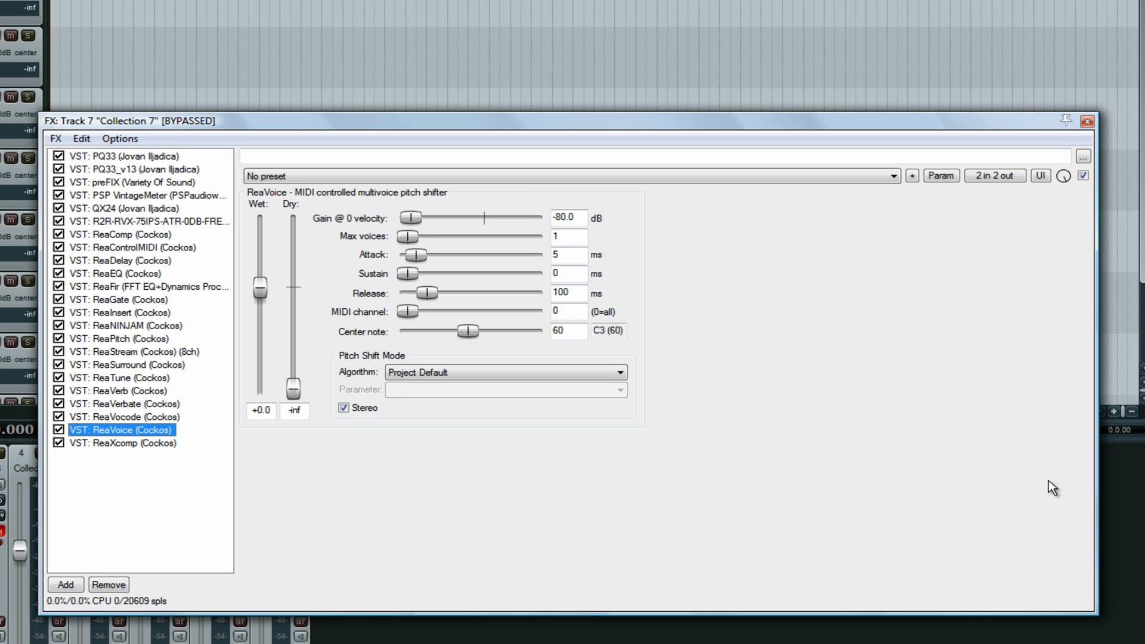
pyautogui.press('Down')
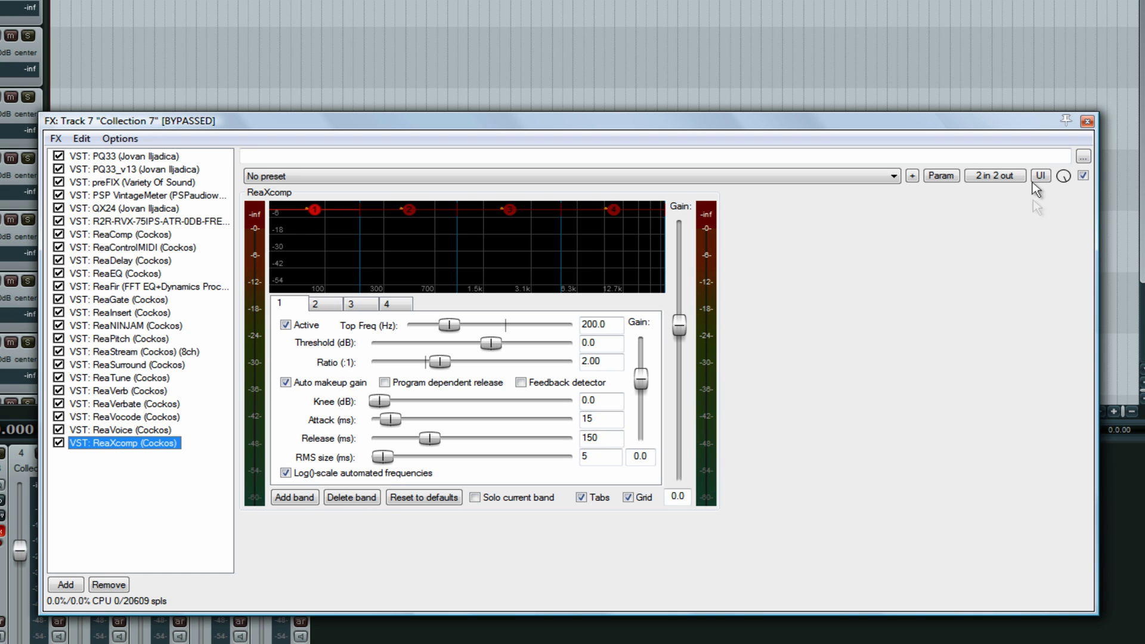
pyautogui.click(1084, 122)
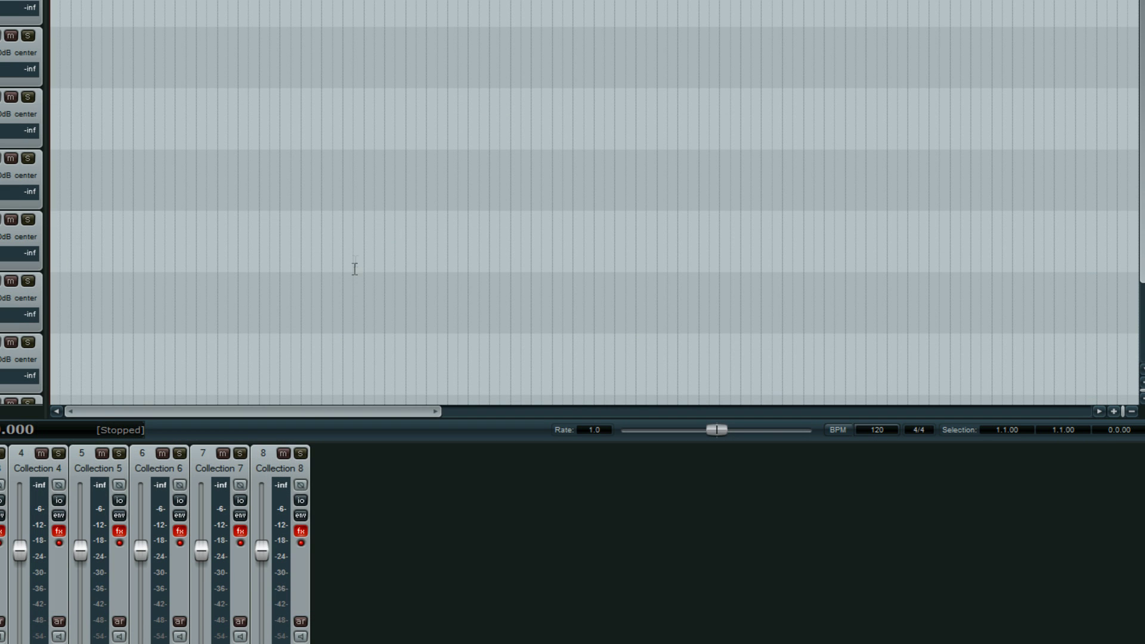
# Open the Collection 8 effects chain, reposition its window, and view the Rednef Twin, Rescue, RescueAE and Shred 1.06 plug-ins.
pyautogui.click(300, 532)
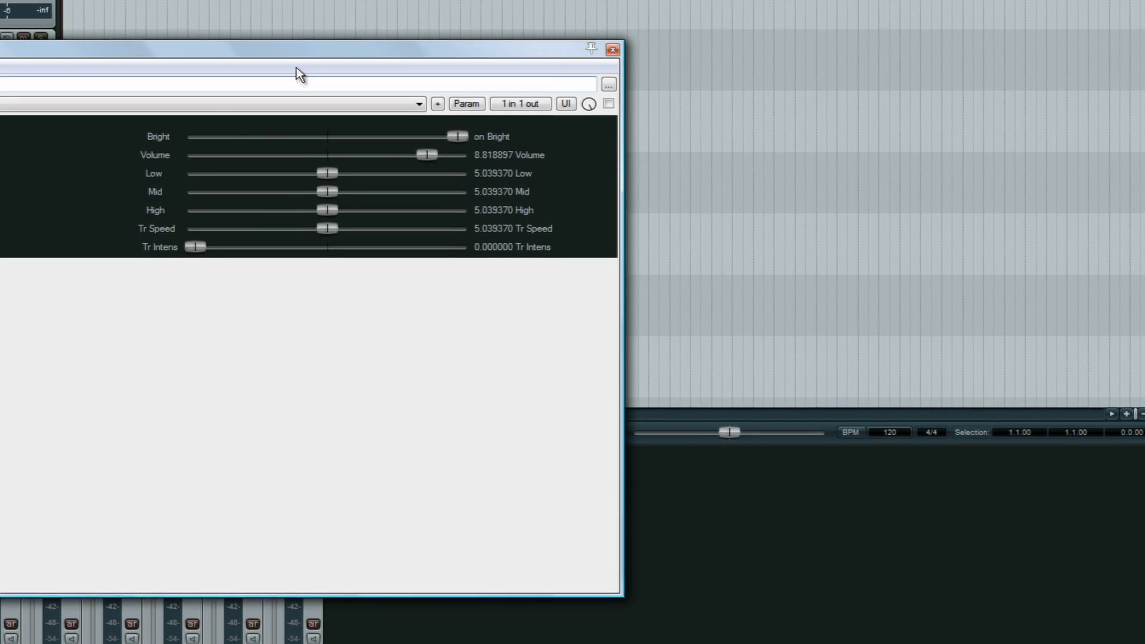
pyautogui.moveTo(278, 53); pyautogui.dragTo(519, 36)
pyautogui.moveTo(614, 55); pyautogui.dragTo(620, 55)
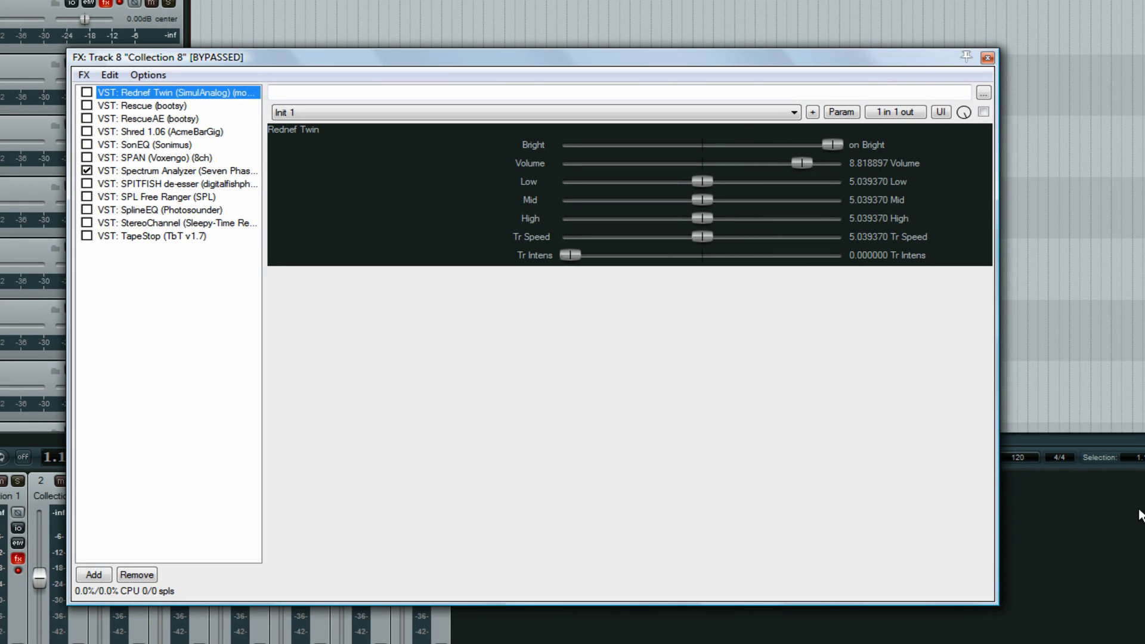
pyautogui.press('Down')
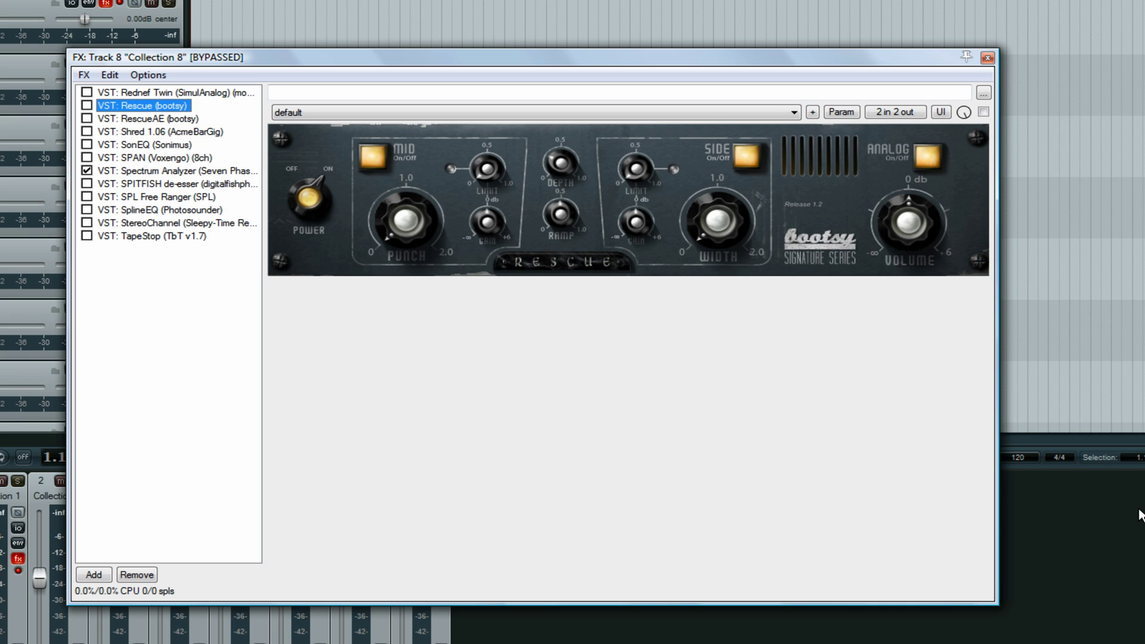
pyautogui.press('Down')
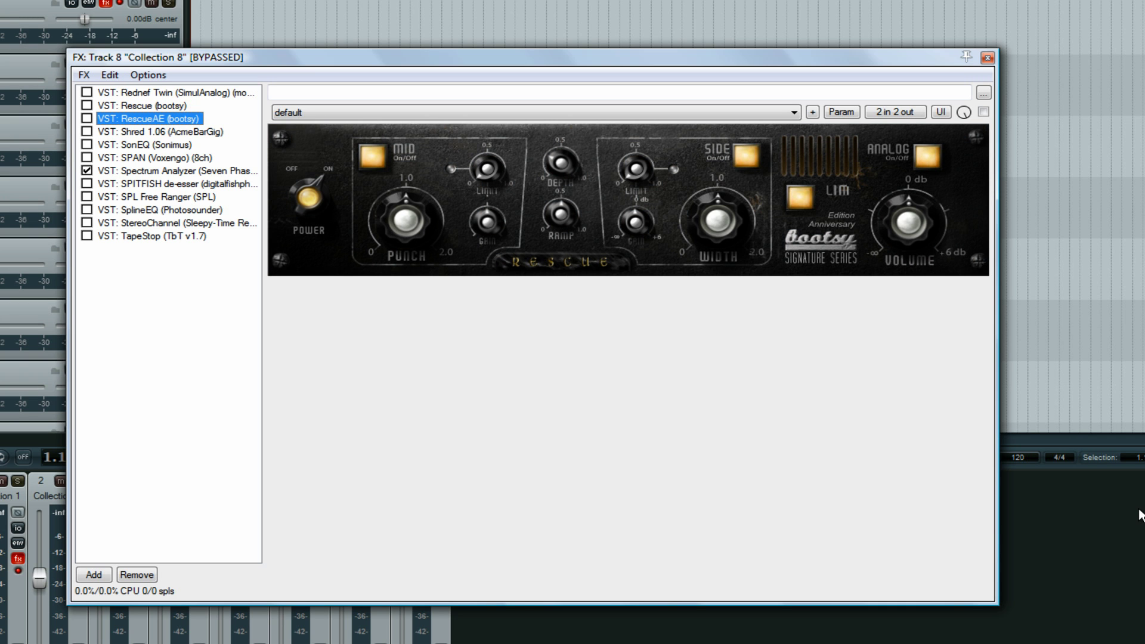
pyautogui.press('Down')
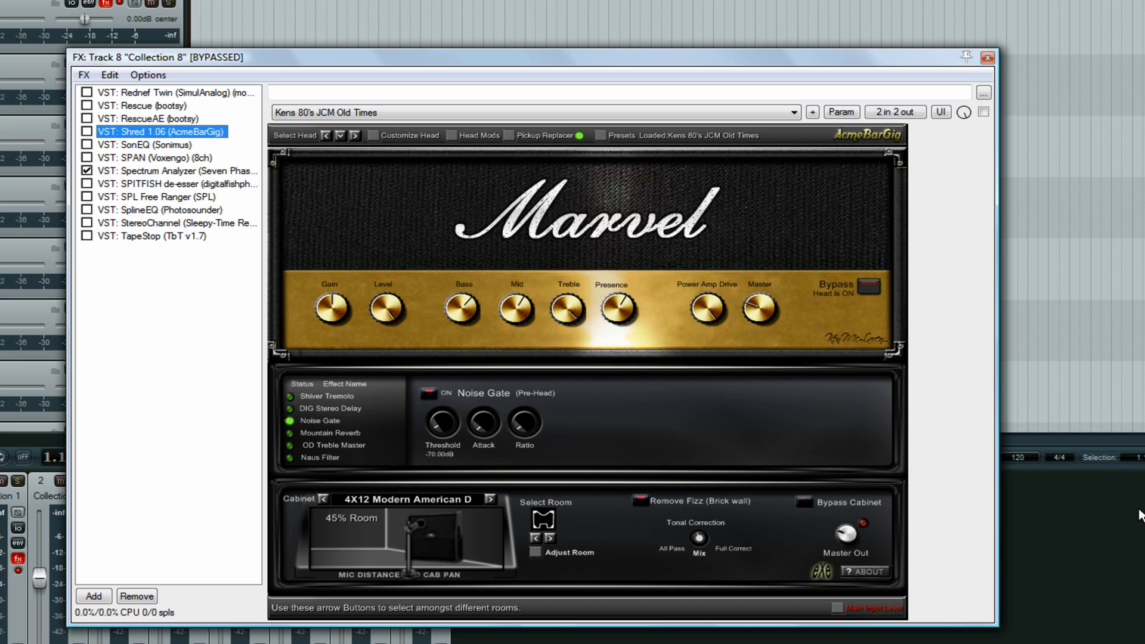
# View the SonEQ equalizer, Voxengo SPAN and the Seven Phases Spectrum Analyzer in the Collection 8 chain.
pyautogui.press('Down')
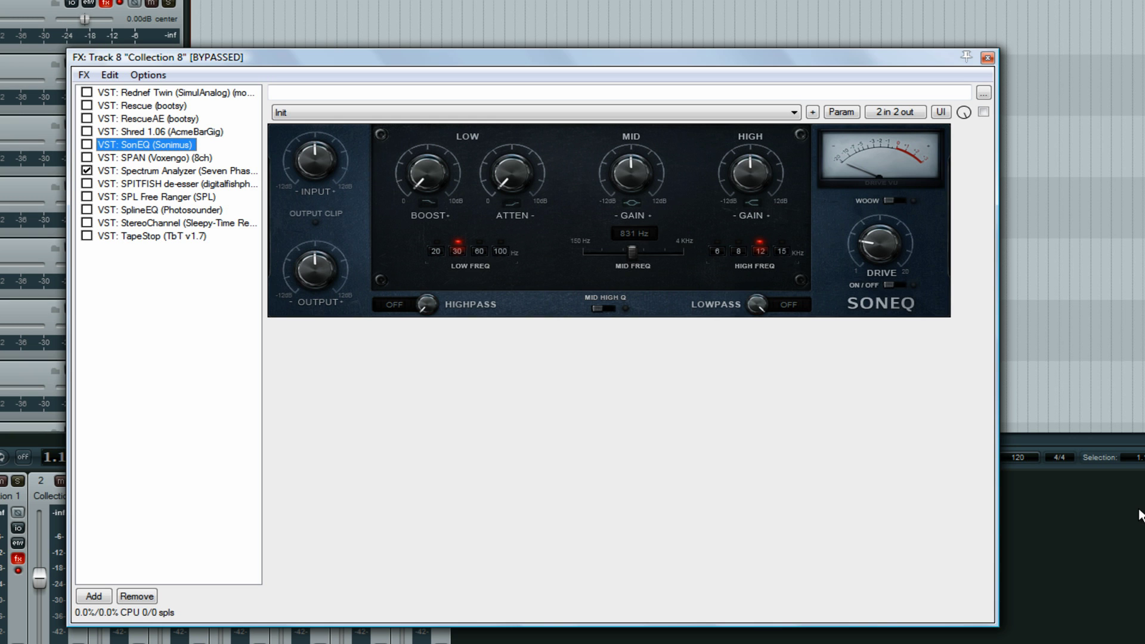
pyautogui.press('Down')
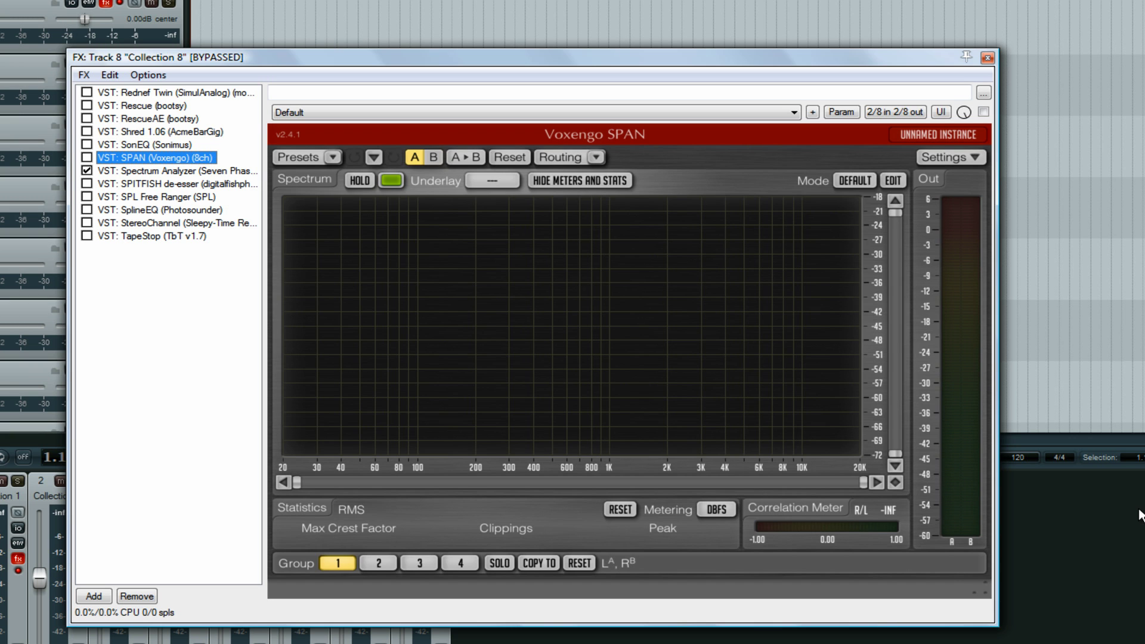
pyautogui.press('Down')
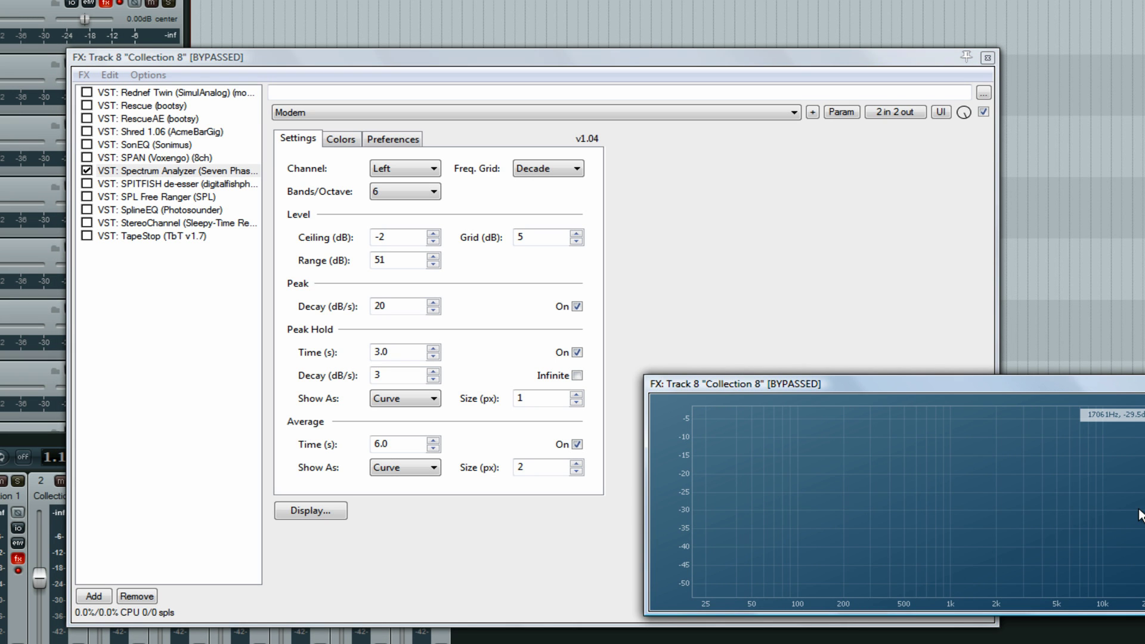
# View the SPITFISH de-esser, SPL Free Ranger, SplineEQ, StereoChannel and TapeStop plug-ins in the Collection 8 chain.
pyautogui.click(152, 184)
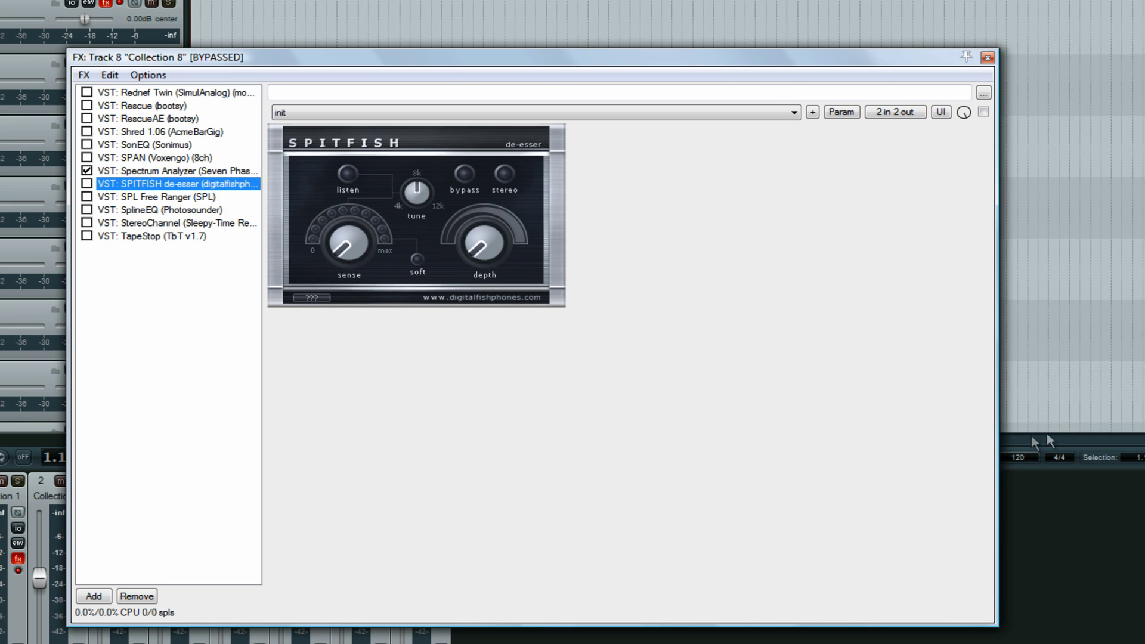
pyautogui.press('Down')
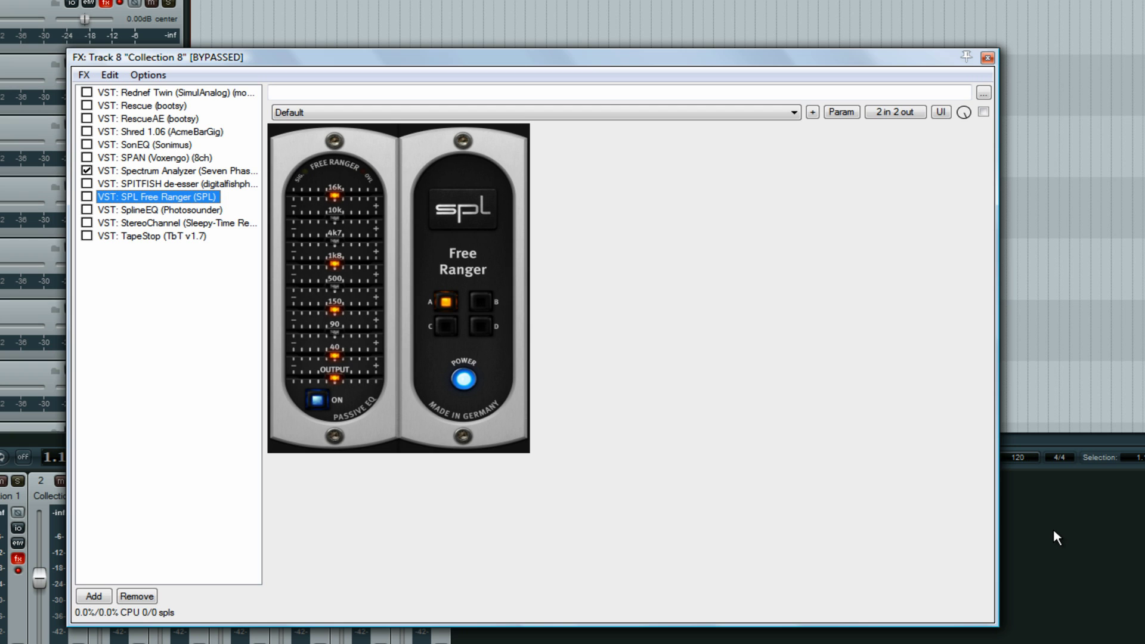
pyautogui.press('Down')
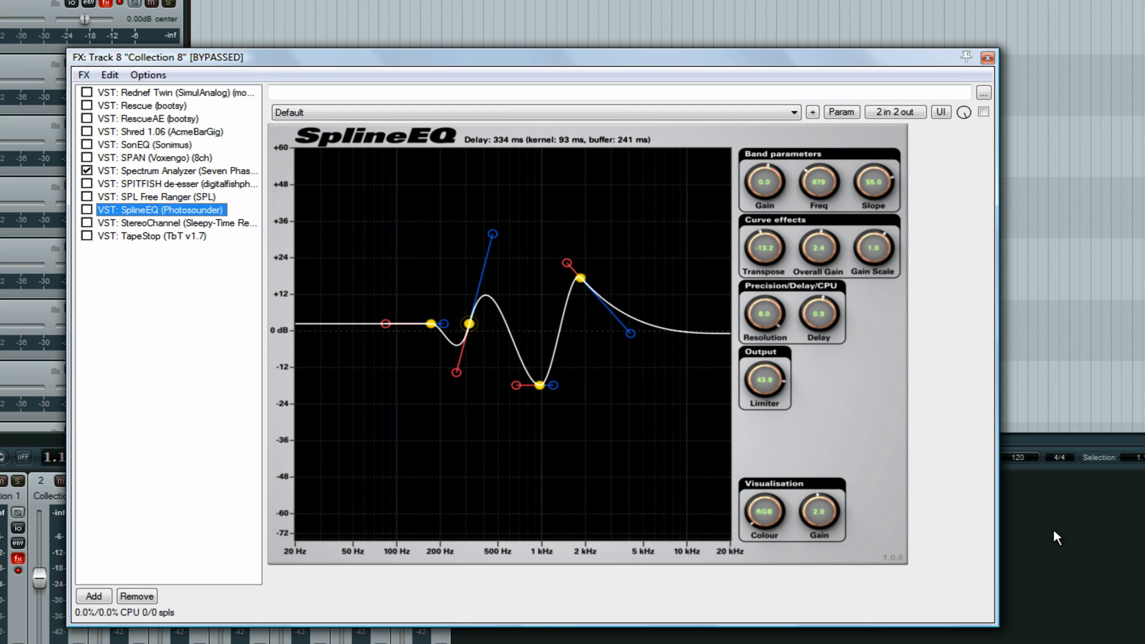
pyautogui.press('Down')
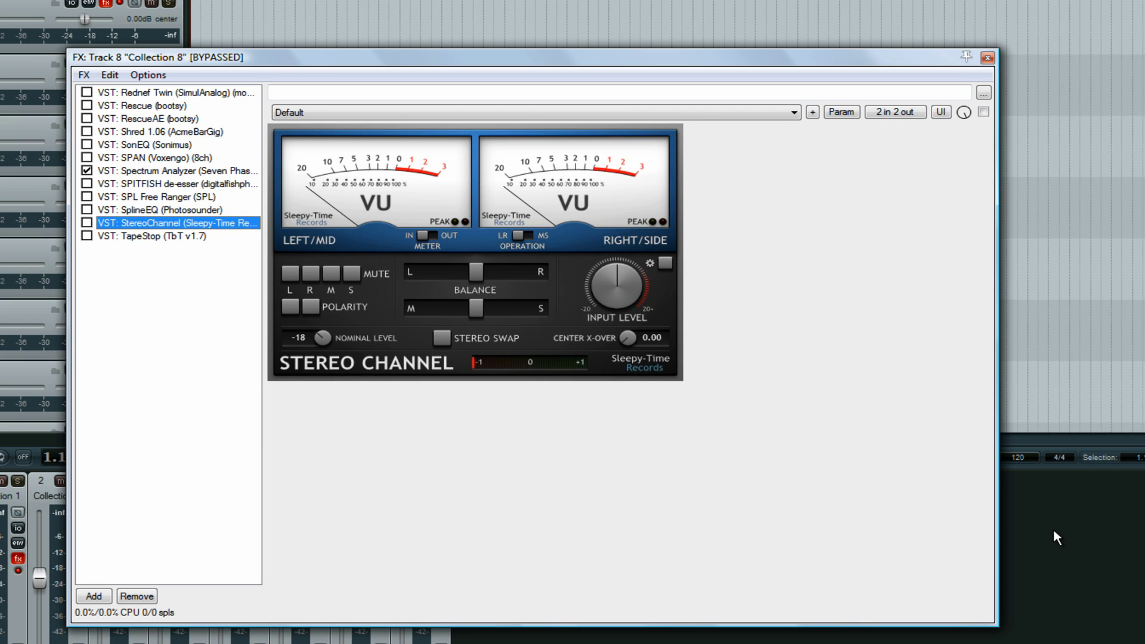
pyautogui.press('Down')
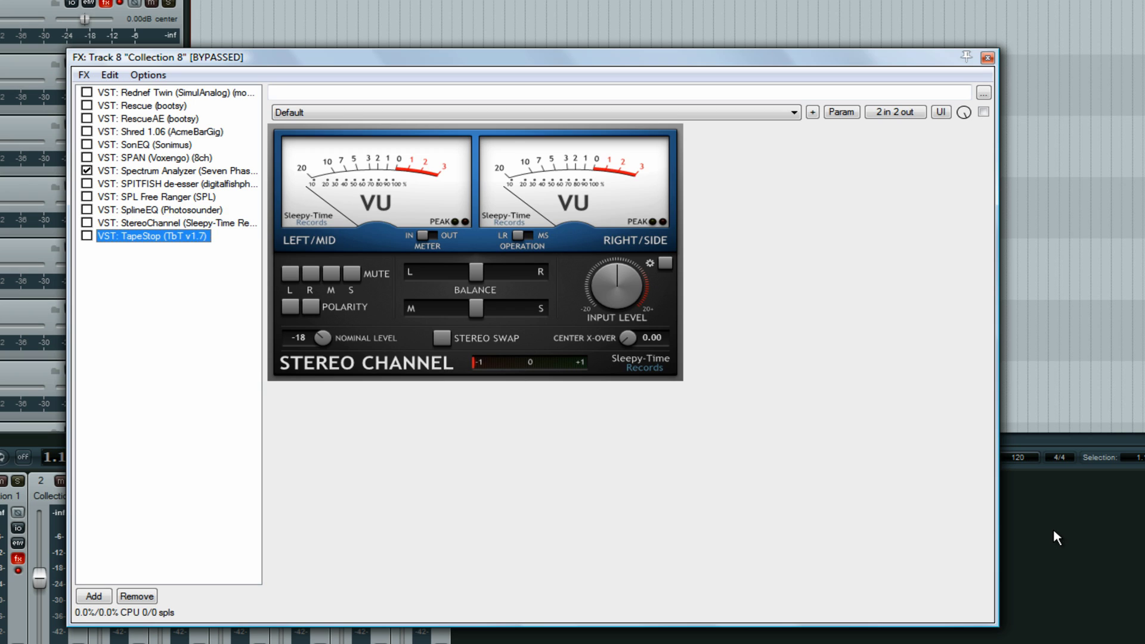